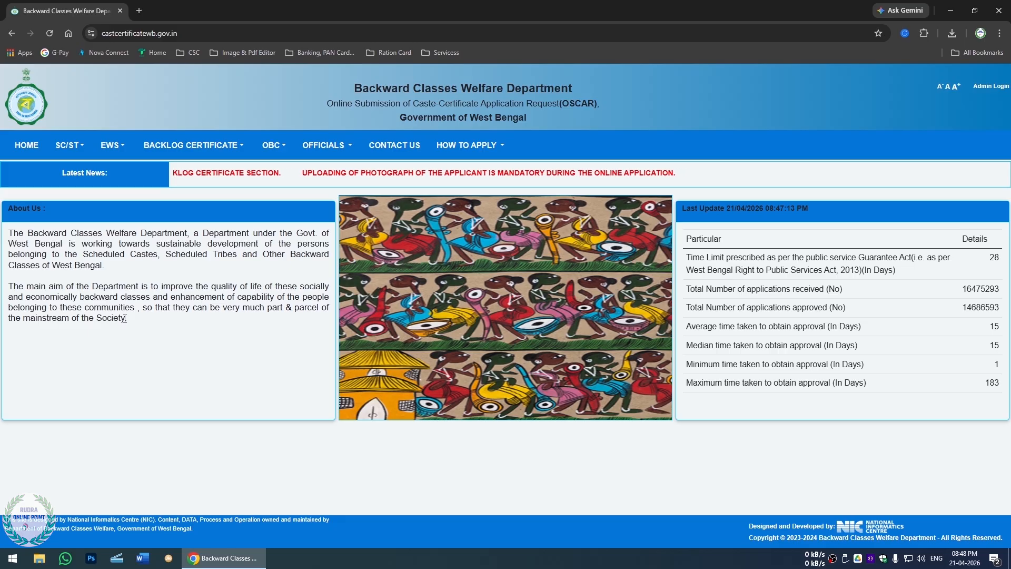
Step: Open the online application form for an SC/ST caste certificate
{"action": "left_click", "coordinate": [66, 149]}
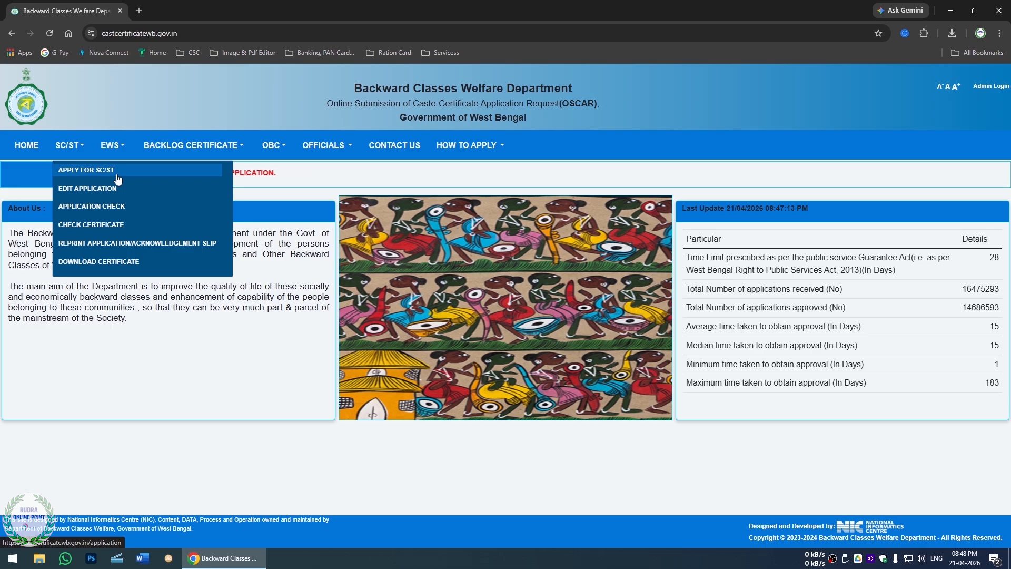
{"action": "left_click", "coordinate": [96, 178]}
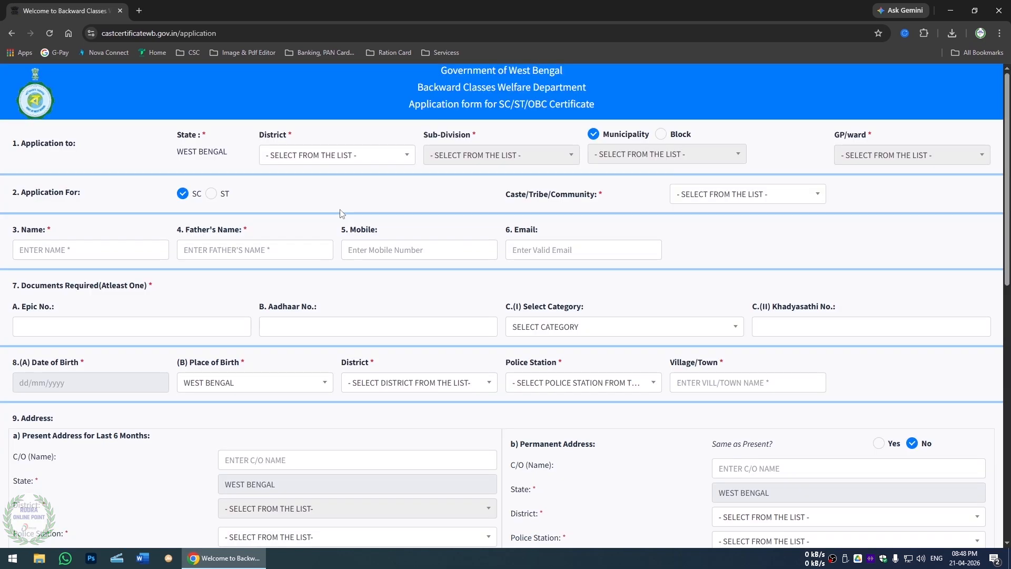
Step: Set the application's district to BANKURA and its sub-division to BANKURA
{"action": "triple_click", "coordinate": [227, 152]}
{"action": "left_click", "coordinate": [250, 157]}
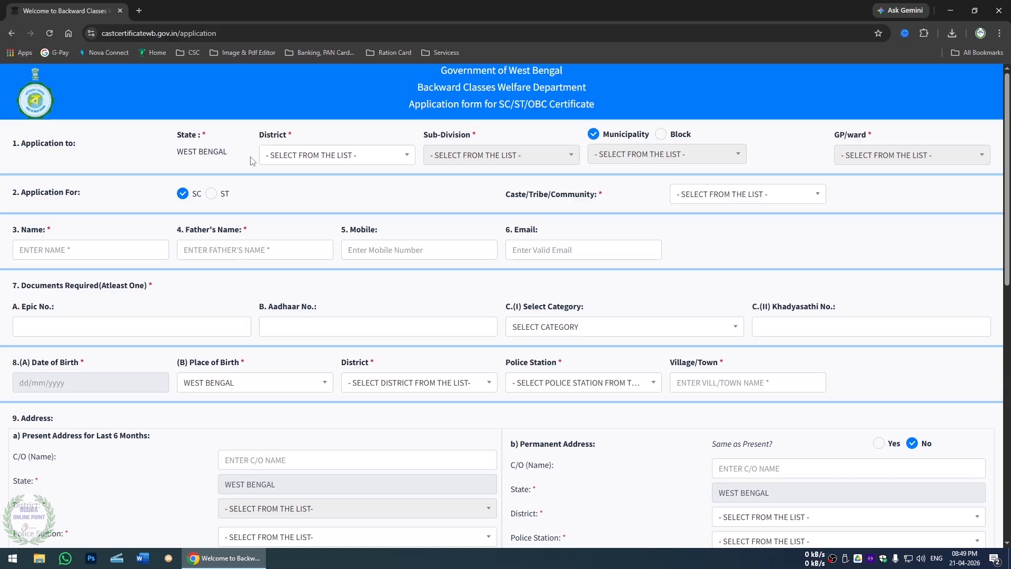
{"action": "left_click", "coordinate": [294, 160]}
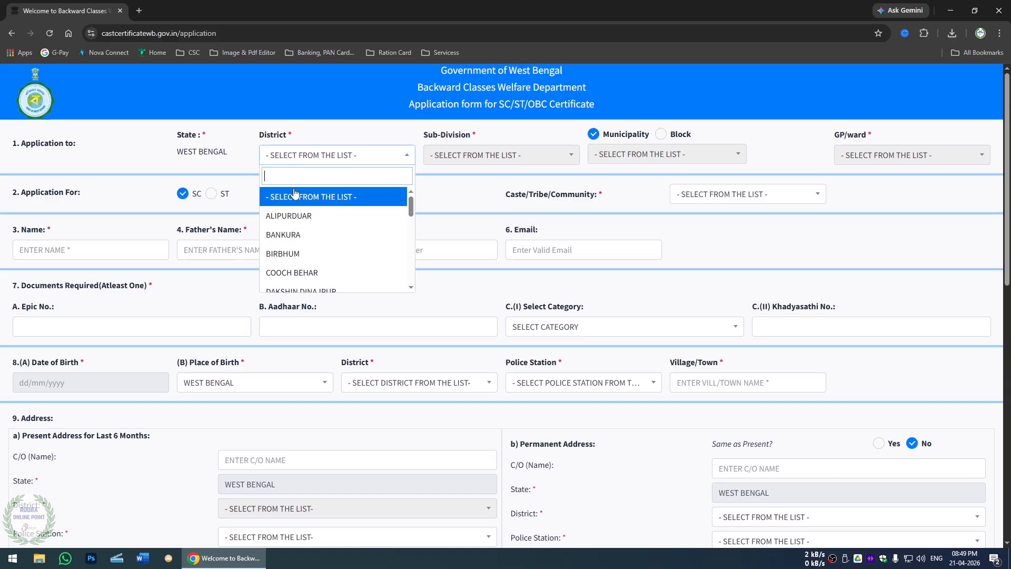
{"action": "left_click", "coordinate": [298, 235]}
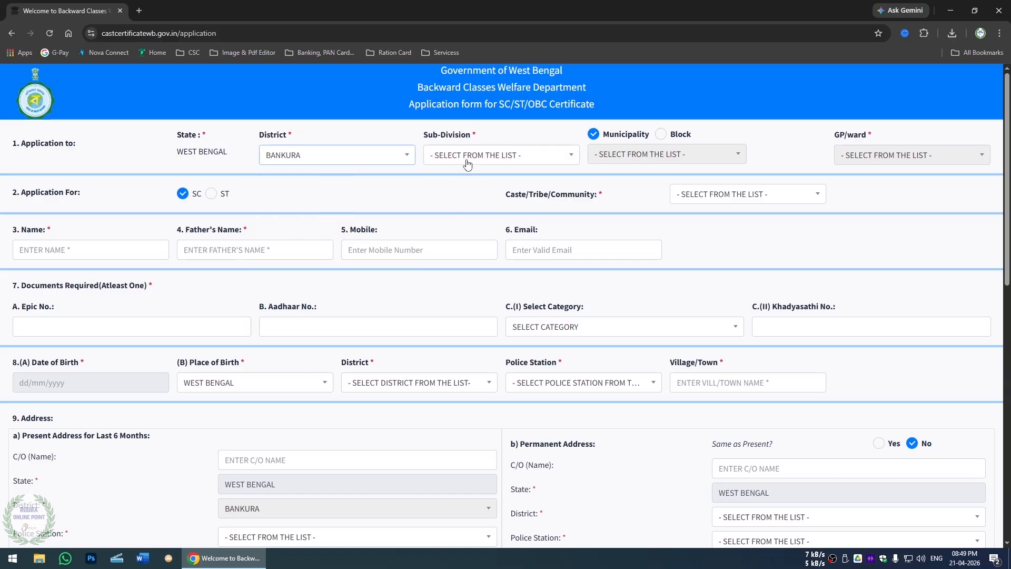
{"action": "left_click", "coordinate": [466, 164]}
{"action": "left_click", "coordinate": [466, 213]}
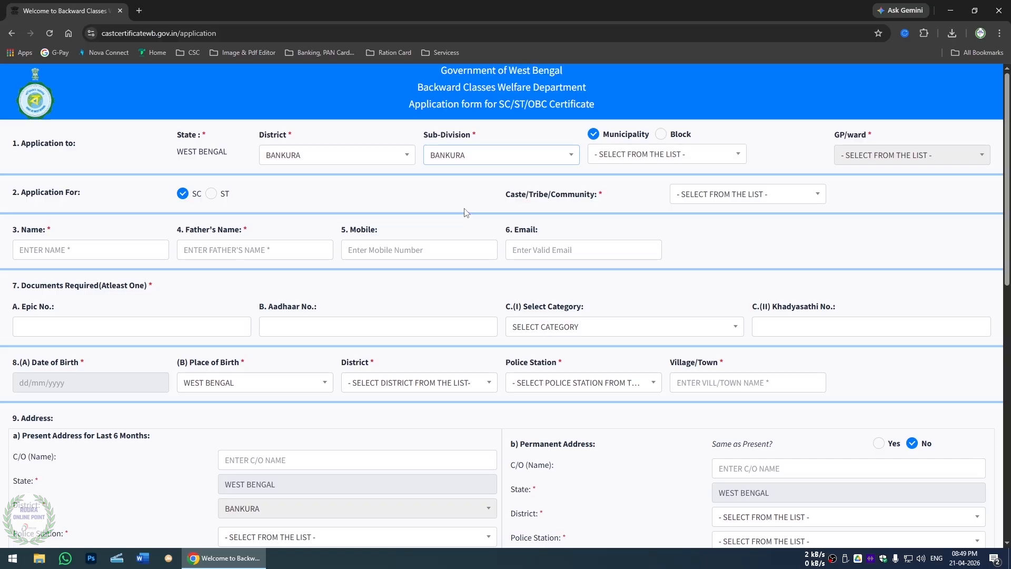
Step: Set the application area to the block ONDA with the GP/ward ONDA-I
{"action": "left_click", "coordinate": [630, 134]}
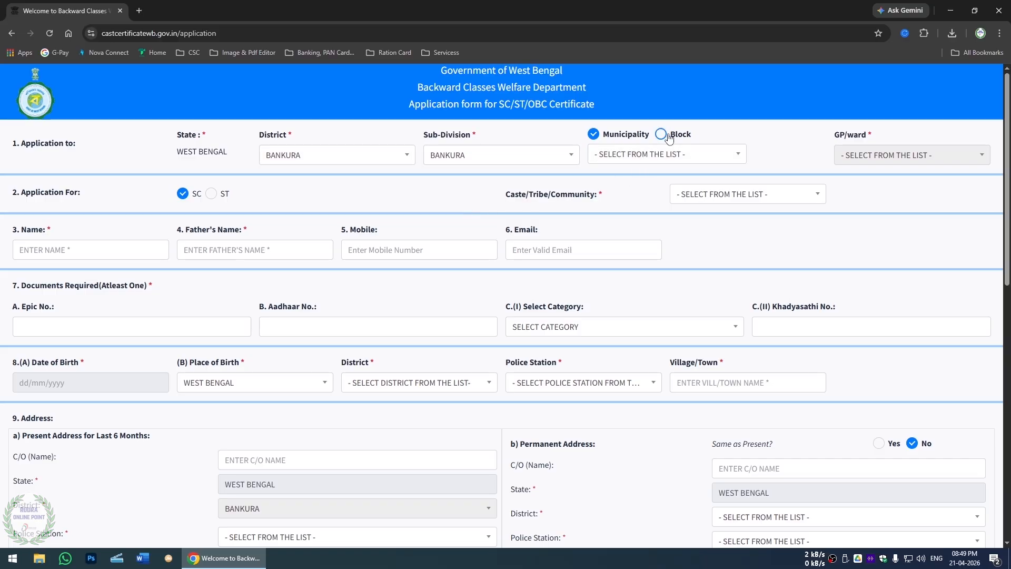
{"action": "left_click", "coordinate": [669, 137]}
{"action": "left_click", "coordinate": [626, 137]}
{"action": "left_click", "coordinate": [670, 138]}
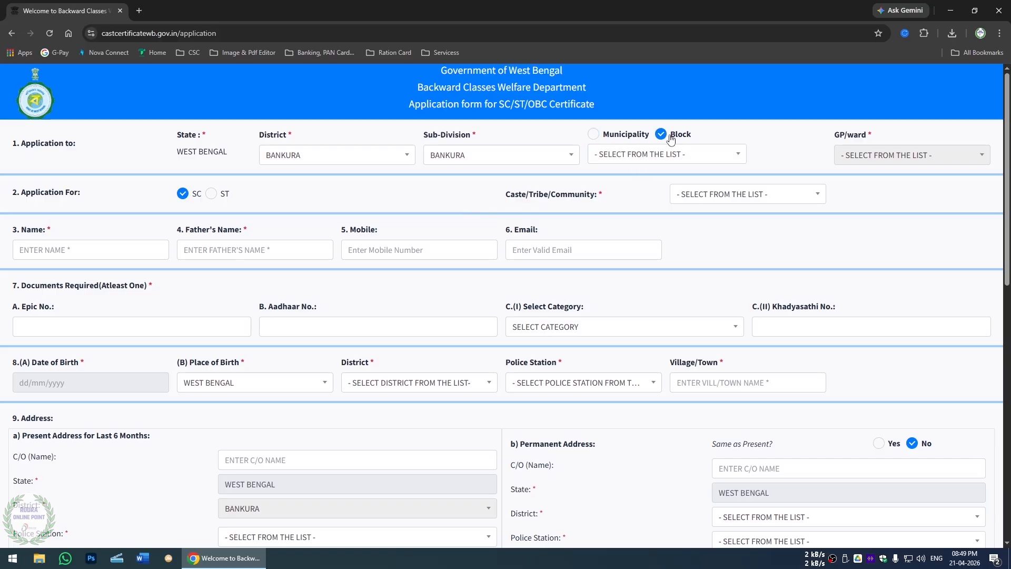
{"action": "left_click", "coordinate": [639, 156]}
{"action": "scroll", "coordinate": [636, 266], "scroll_direction": "down", "scroll_amount": 1}
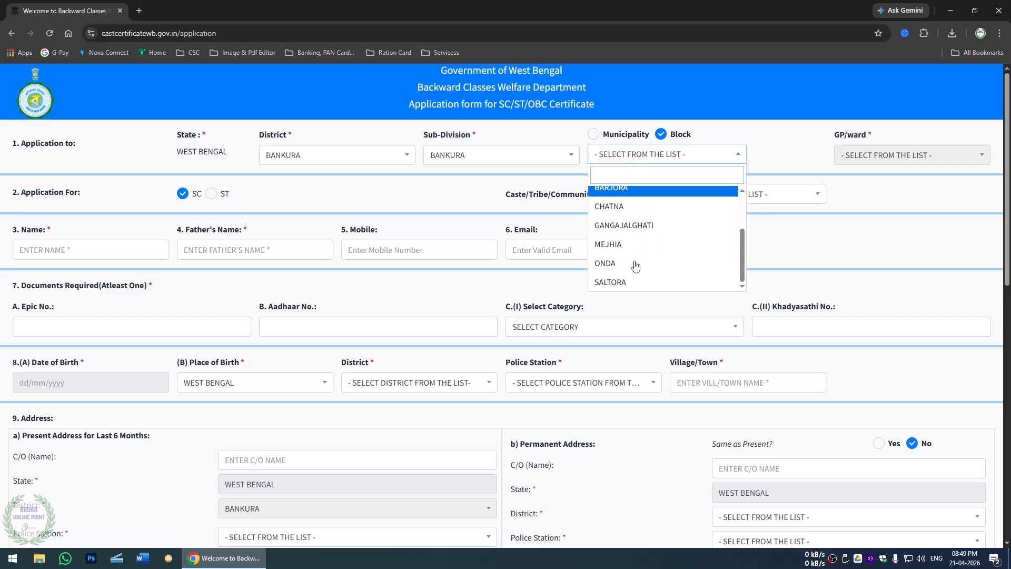
{"action": "left_click", "coordinate": [636, 264]}
{"action": "left_click", "coordinate": [848, 158]}
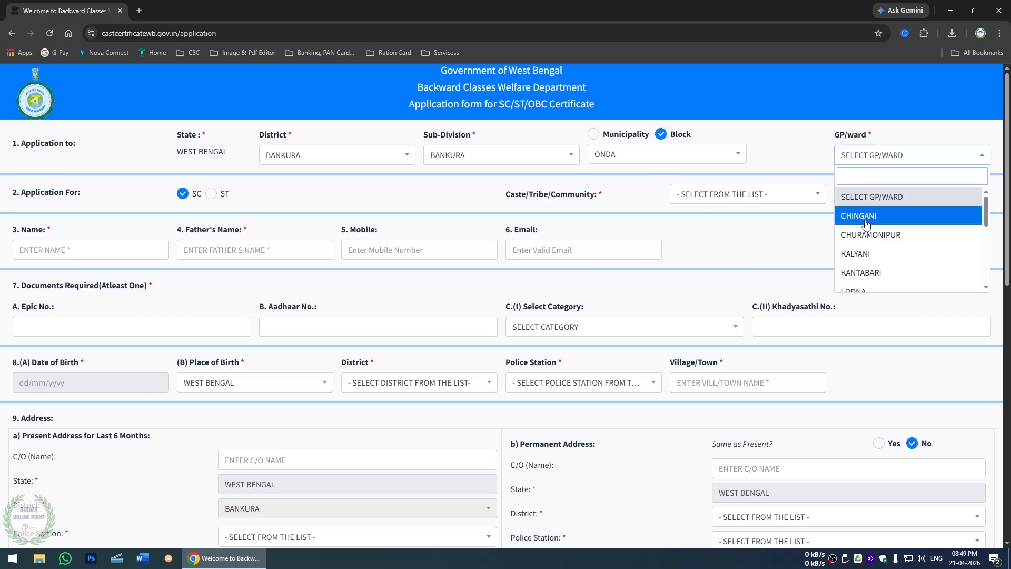
{"action": "scroll", "coordinate": [867, 237], "scroll_direction": "down", "scroll_amount": 3}
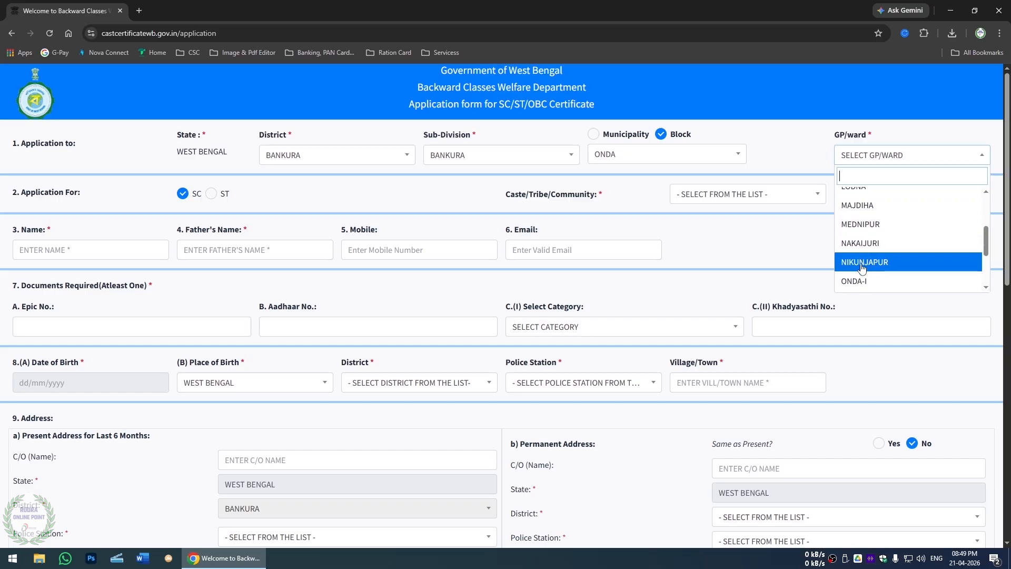
{"action": "left_click", "coordinate": [860, 280]}
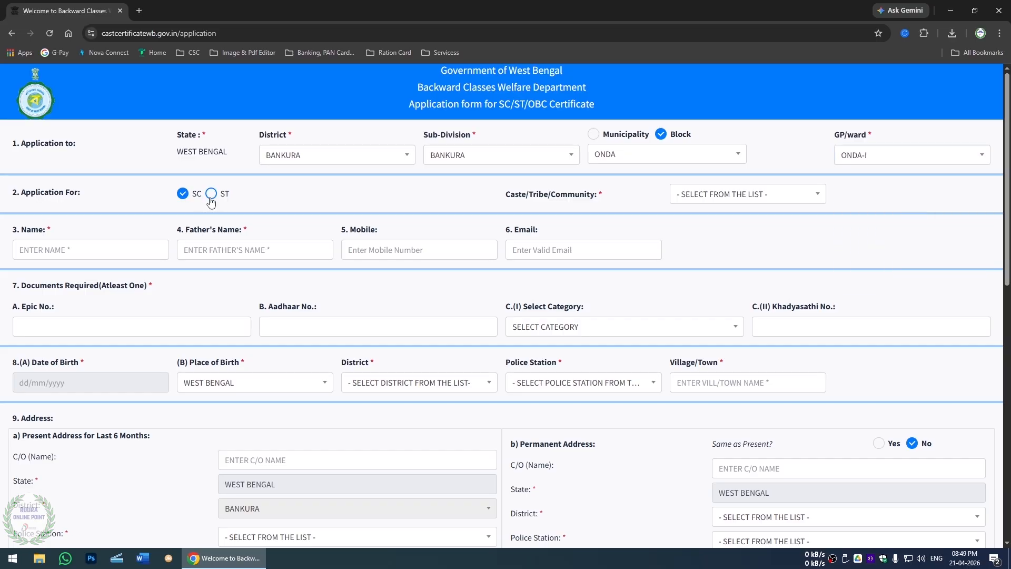
Step: Choose ST as the application category and set the caste/tribe/community to TOTO
{"action": "left_click", "coordinate": [211, 199]}
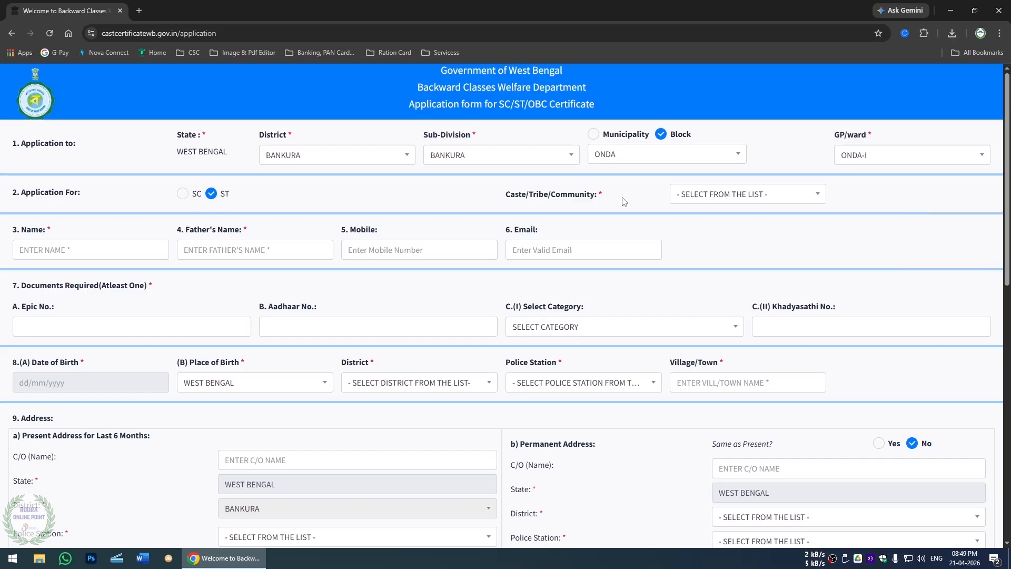
{"action": "left_click", "coordinate": [725, 199]}
Step: Examine the applicant's name, father's name, mobile and email fields and the required document number fields
{"action": "left_click", "coordinate": [52, 250]}
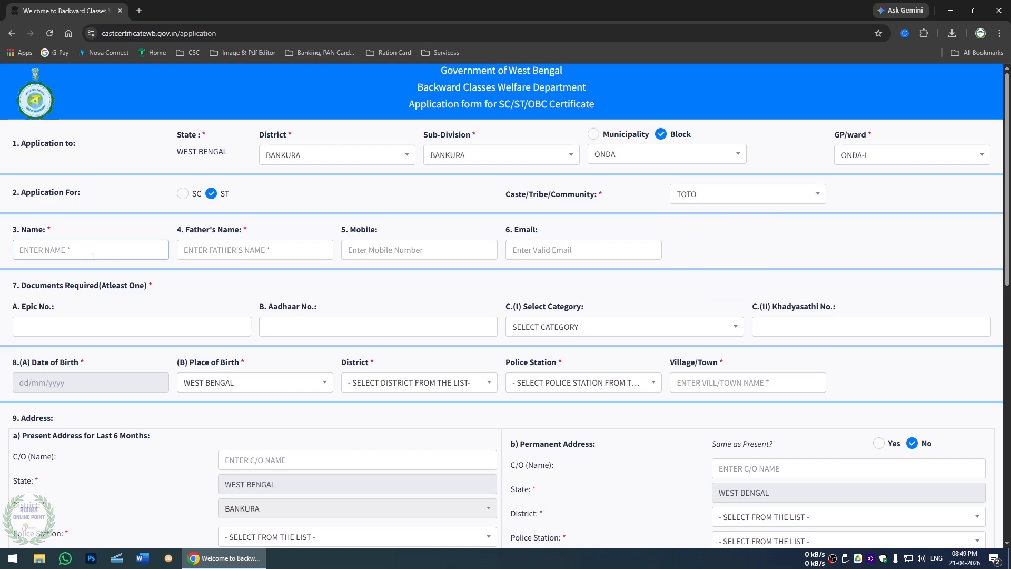
{"action": "left_click", "coordinate": [214, 254]}
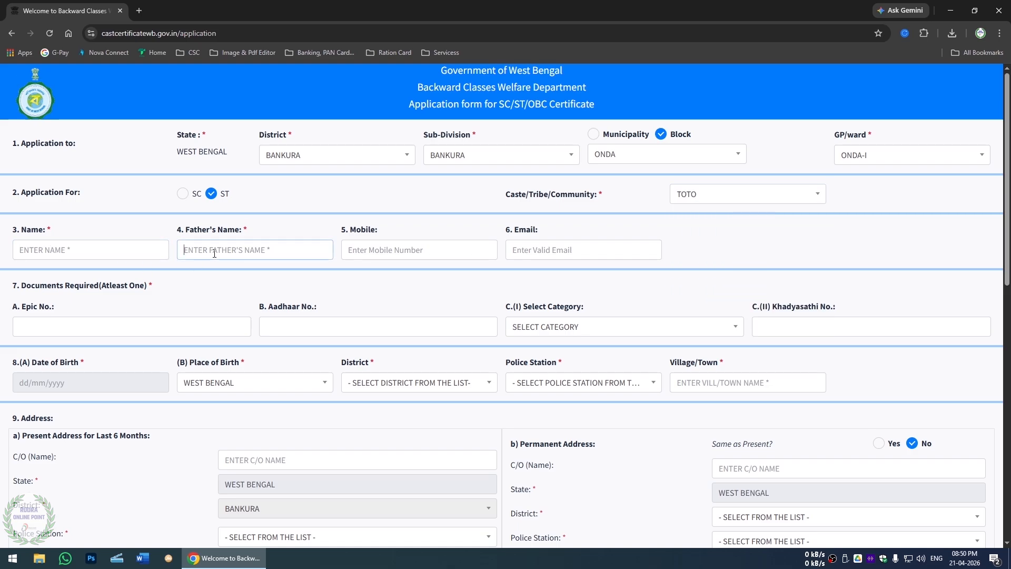
{"action": "left_click", "coordinate": [381, 250]}
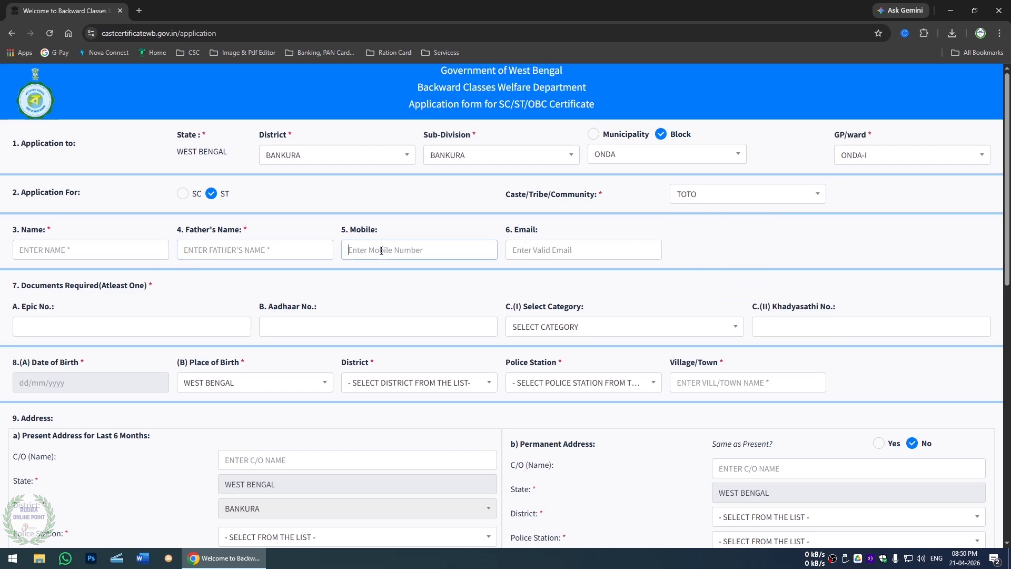
{"action": "left_click", "coordinate": [557, 251]}
{"action": "left_click", "coordinate": [27, 313]}
{"action": "left_click", "coordinate": [59, 329]}
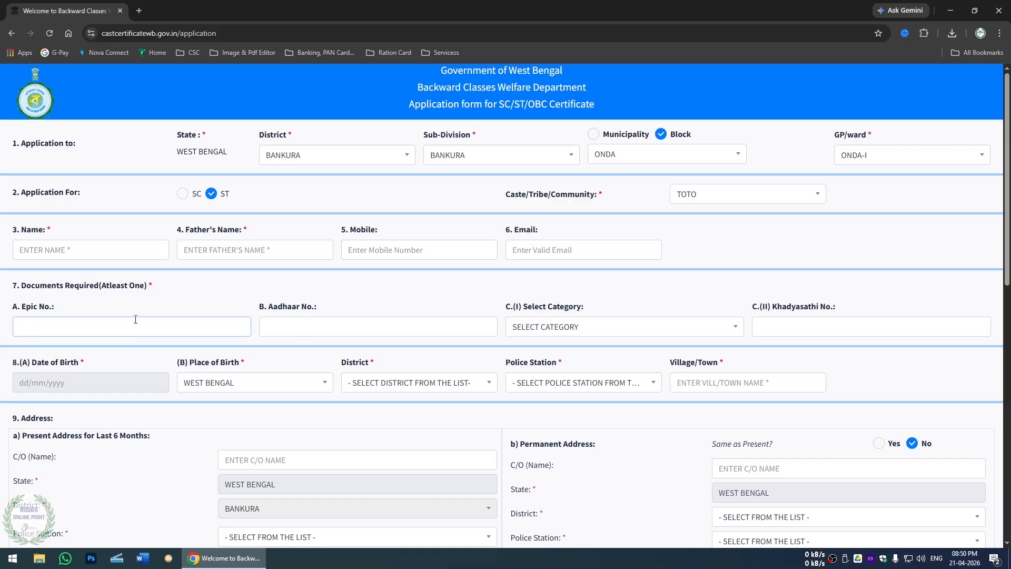
{"action": "left_click", "coordinate": [265, 327]}
{"action": "left_click", "coordinate": [767, 330]}
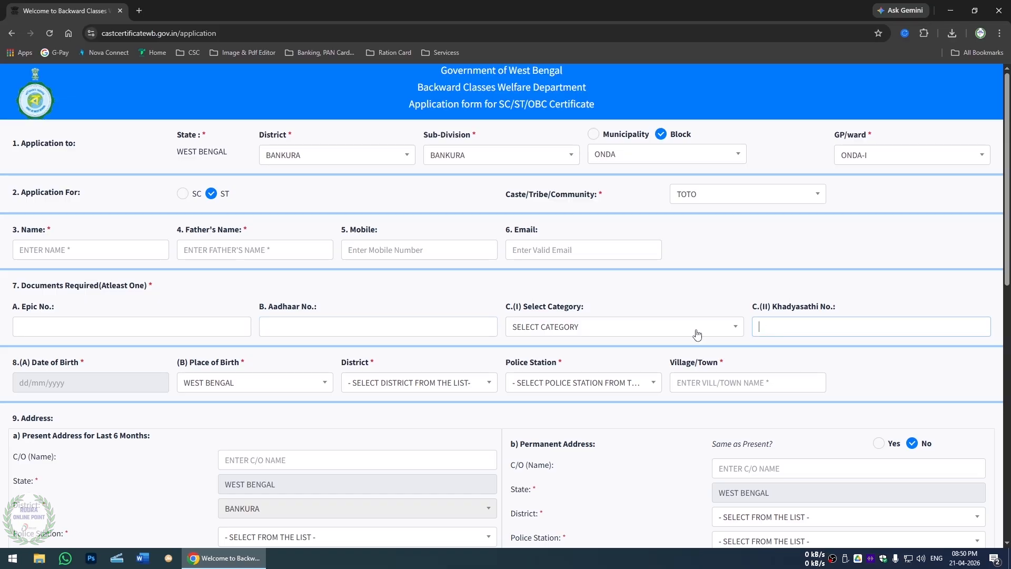
{"action": "left_click", "coordinate": [399, 305]}
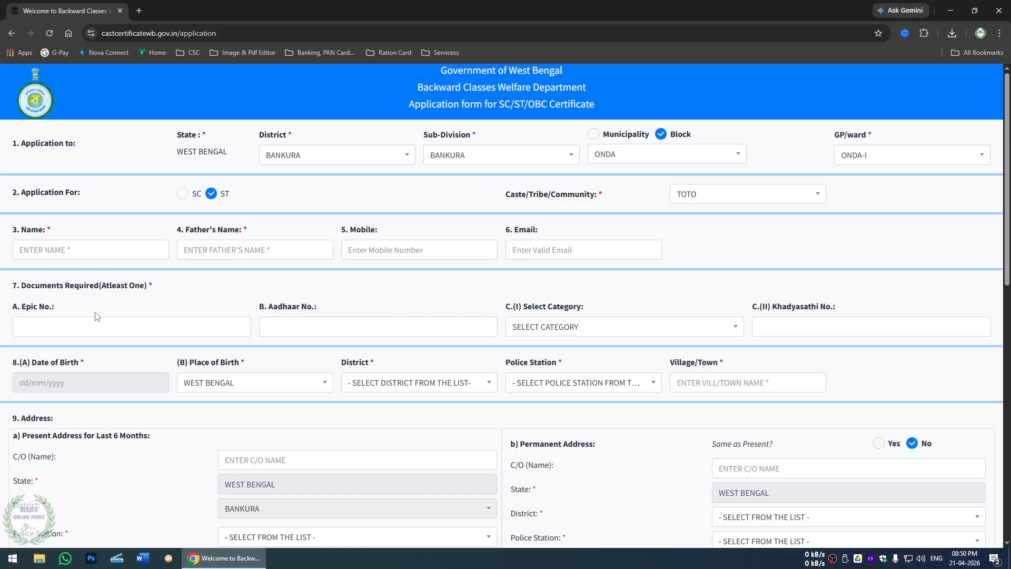
Step: Pick the applicant's date of birth from the calendar
{"action": "scroll", "coordinate": [95, 345], "scroll_direction": "down", "scroll_amount": 1}
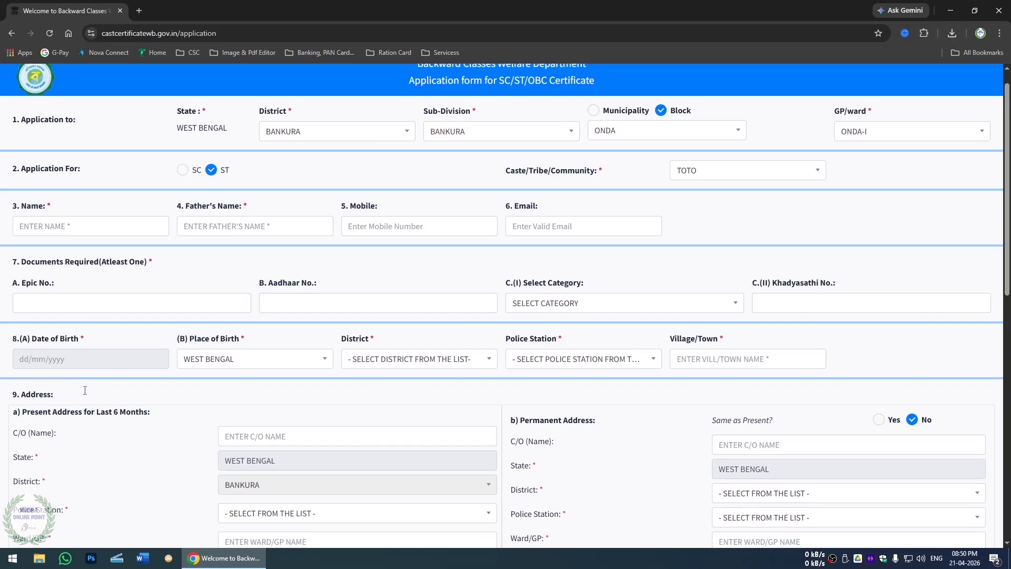
{"action": "left_click", "coordinate": [66, 326]}
{"action": "left_click", "coordinate": [70, 351]}
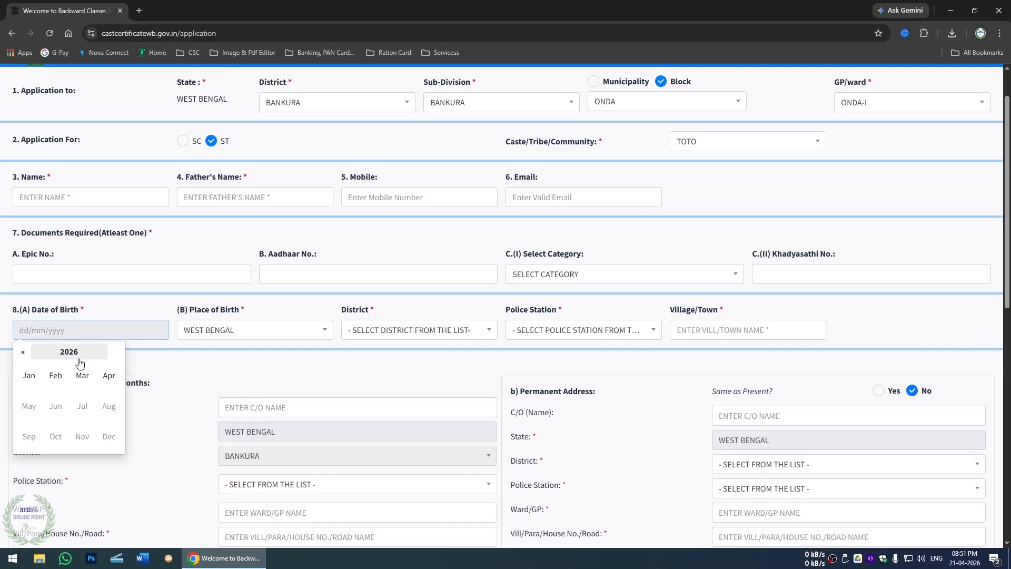
{"action": "left_click", "coordinate": [69, 352]}
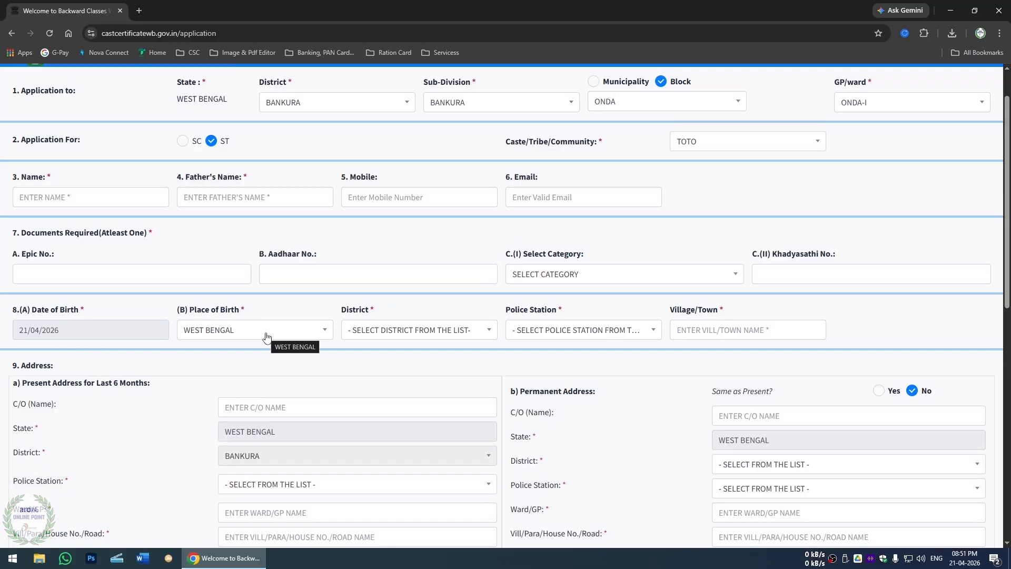
Step: Set the place of birth's district to BANKURA and its police station to ONDA, within West Bengal
{"action": "left_click", "coordinate": [267, 336]}
{"action": "scroll", "coordinate": [228, 433], "scroll_direction": "up", "scroll_amount": 1}
{"action": "scroll", "coordinate": [228, 433], "scroll_direction": "up", "scroll_amount": 4}
{"action": "scroll", "coordinate": [214, 433], "scroll_direction": "down", "scroll_amount": 5}
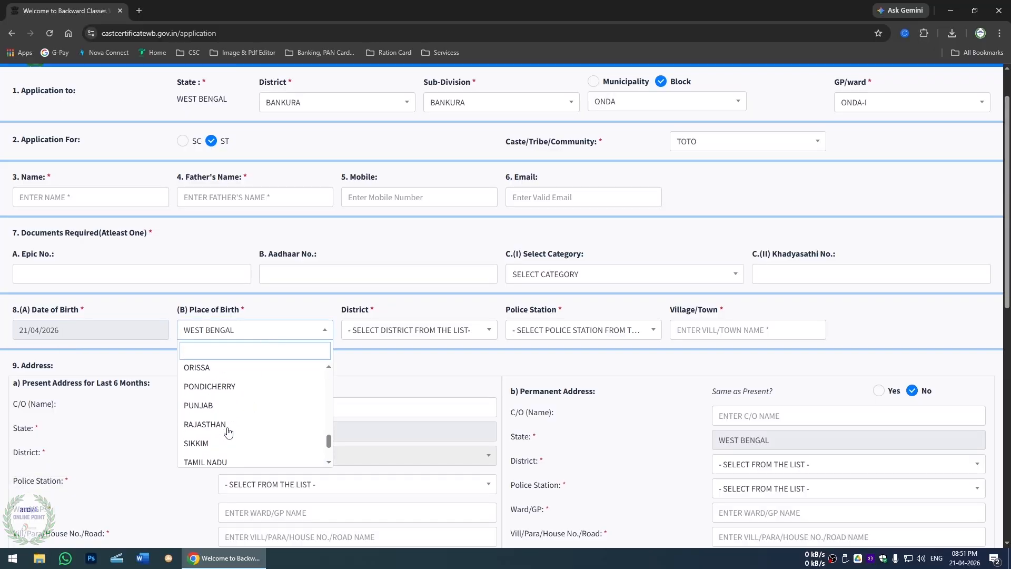
{"action": "left_click", "coordinate": [323, 326]}
{"action": "left_click", "coordinate": [366, 331]}
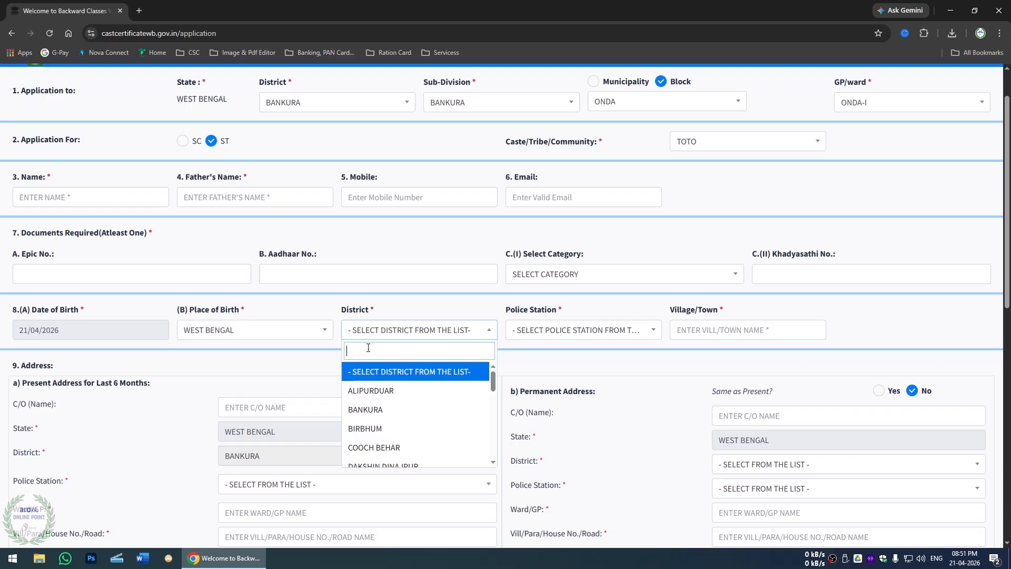
{"action": "left_click", "coordinate": [375, 409]}
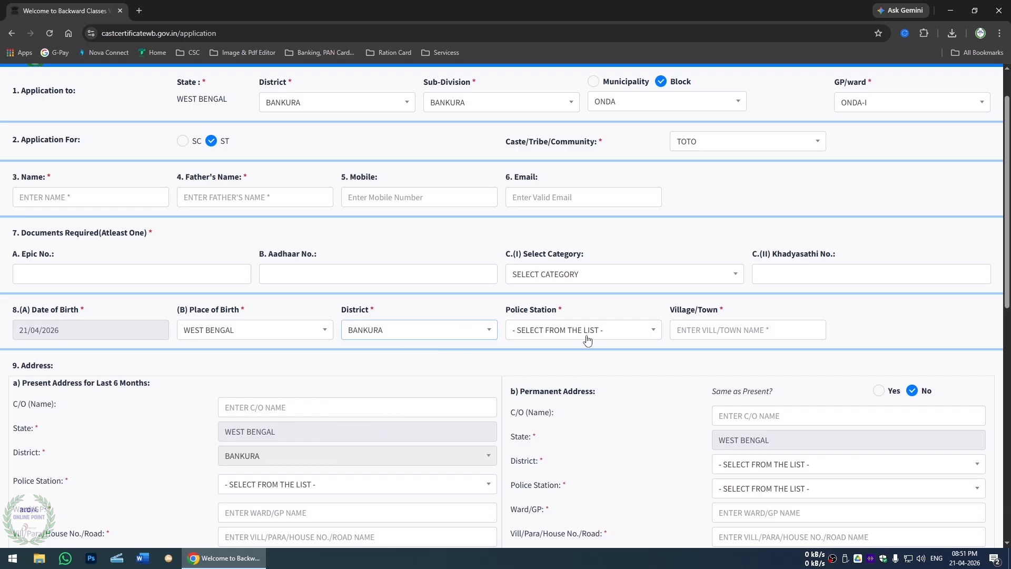
{"action": "left_click", "coordinate": [587, 335]}
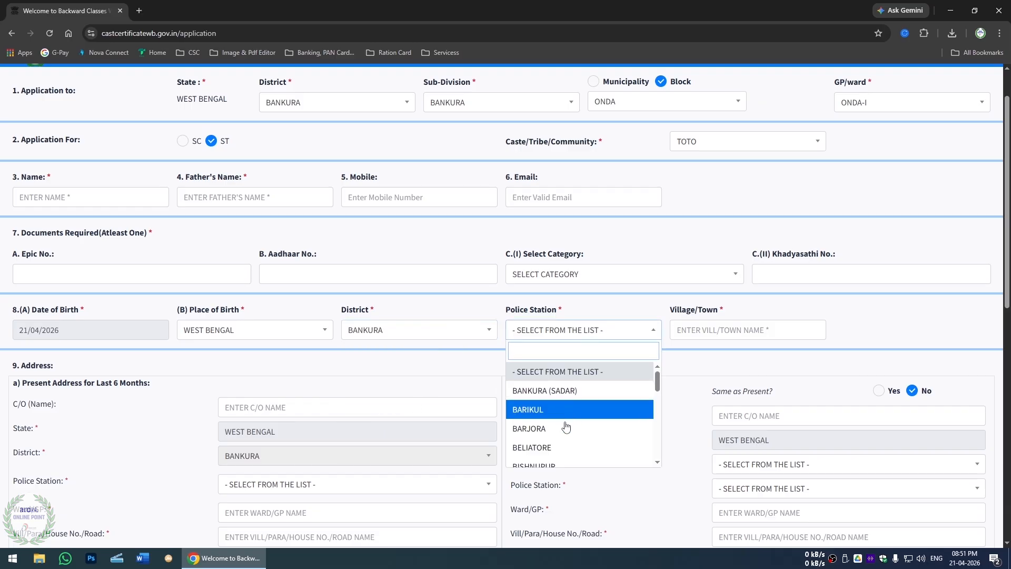
{"action": "scroll", "coordinate": [566, 421], "scroll_direction": "down", "scroll_amount": 5}
{"action": "left_click", "coordinate": [536, 405]}
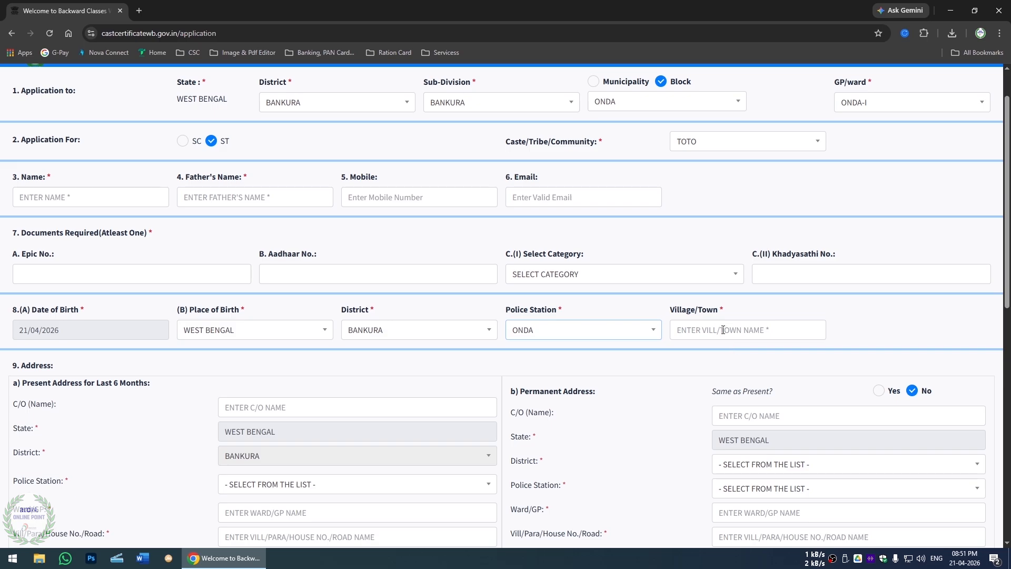
Step: Examine the present address fields, from C/O name and police station through ward/GP, village/road and post office to pin code
{"action": "scroll", "coordinate": [353, 375], "scroll_direction": "down", "scroll_amount": 2}
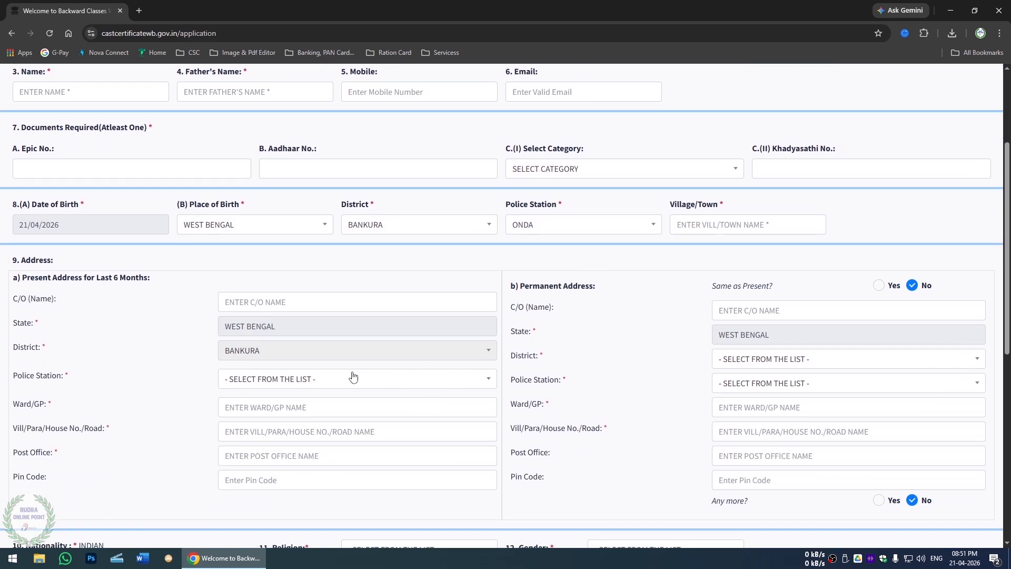
{"action": "scroll", "coordinate": [353, 376], "scroll_direction": "down", "scroll_amount": 1}
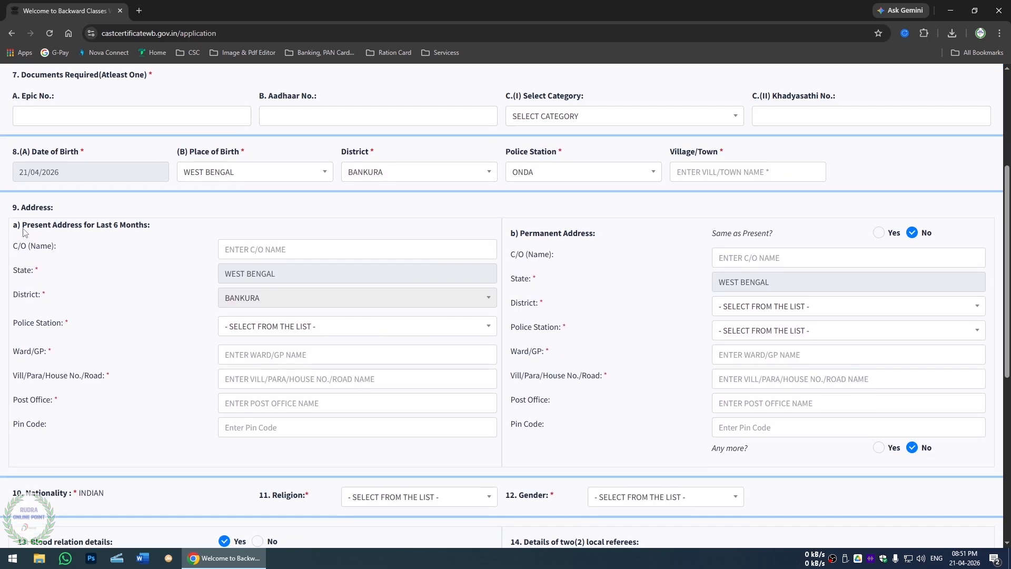
{"action": "left_click_drag", "start_coordinate": [24, 232], "coordinate": [149, 236]}
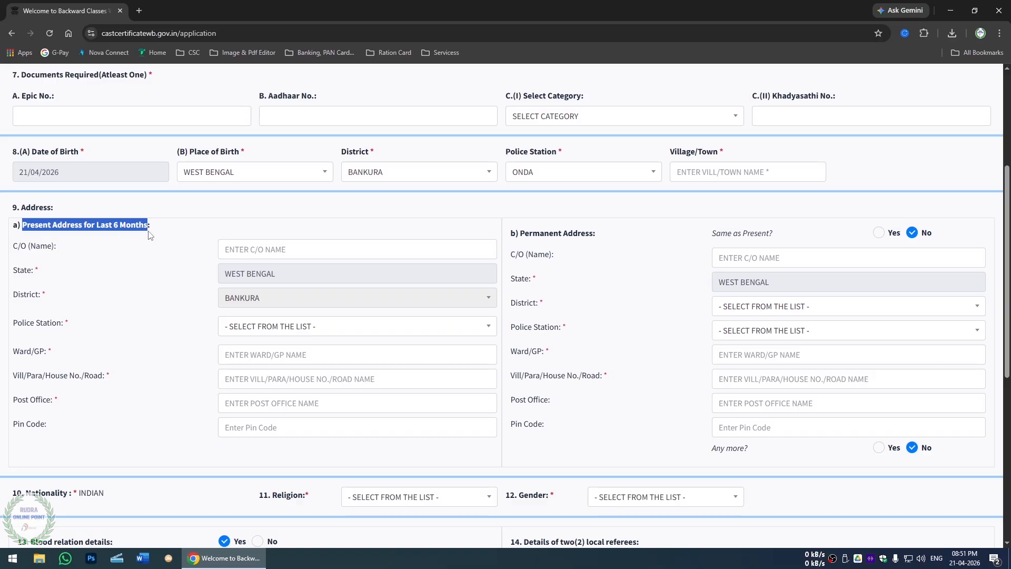
{"action": "left_click", "coordinate": [239, 254]}
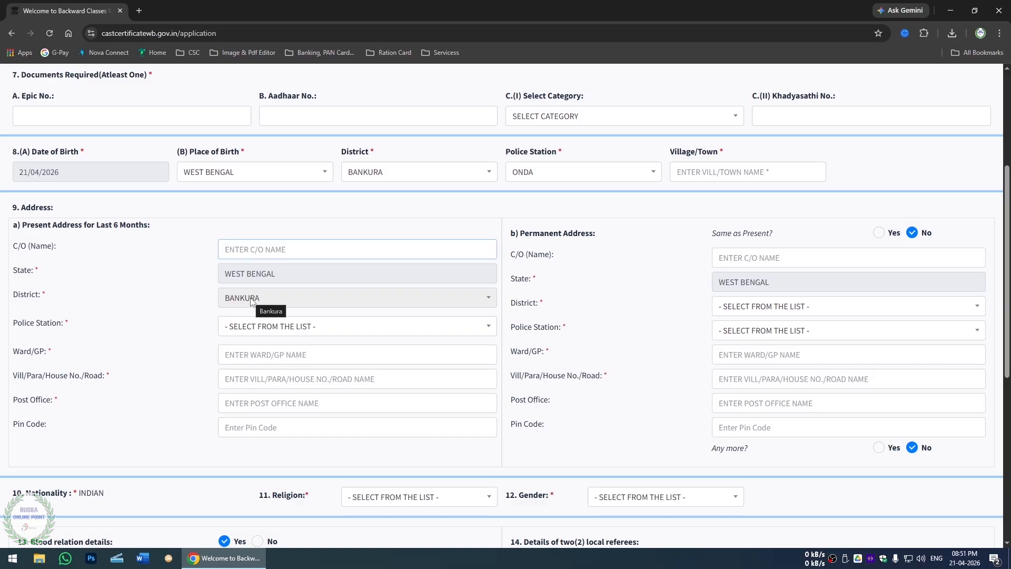
{"action": "left_click", "coordinate": [255, 327]}
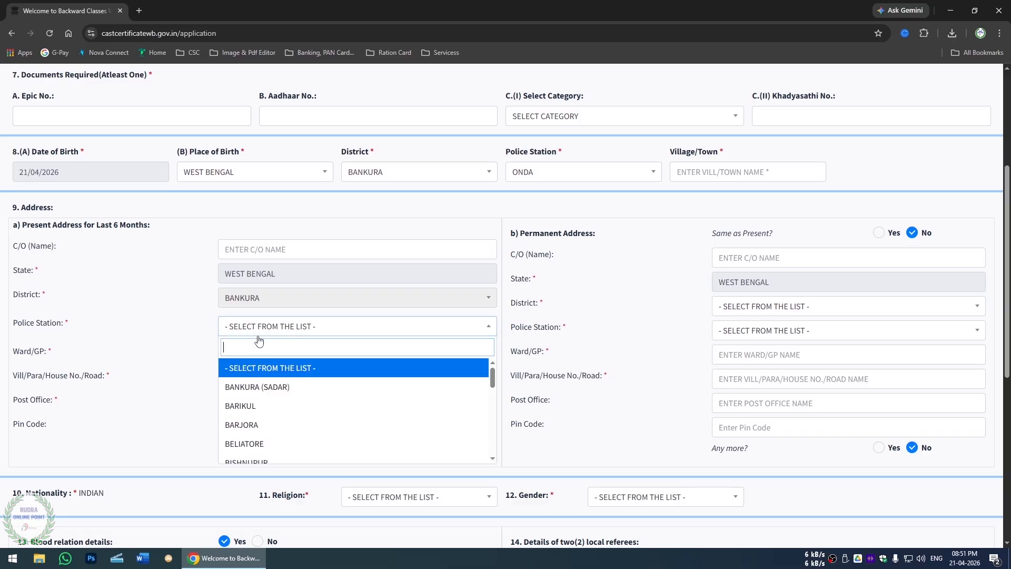
{"action": "left_click", "coordinate": [188, 375]}
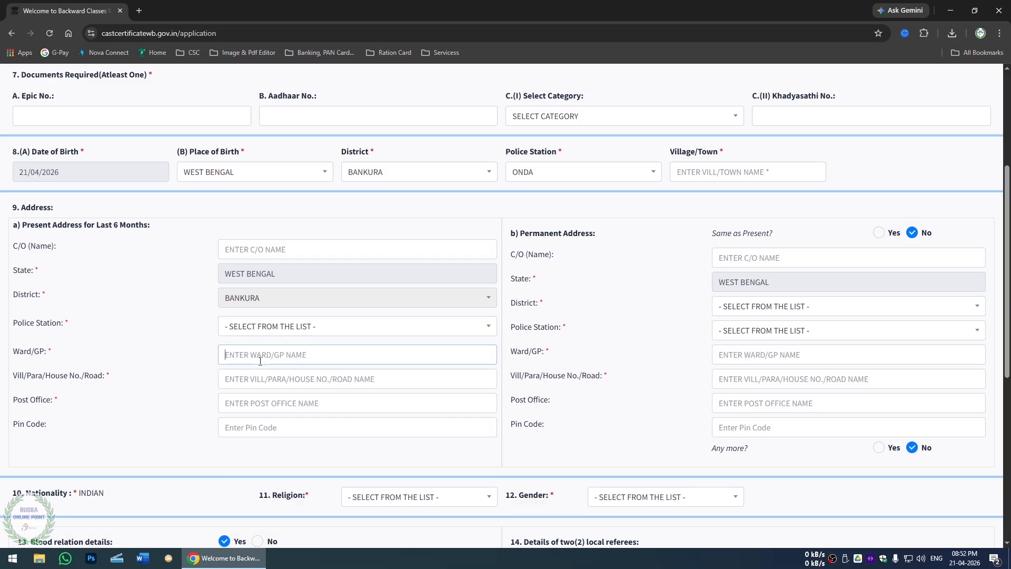
{"action": "left_click", "coordinate": [336, 379]}
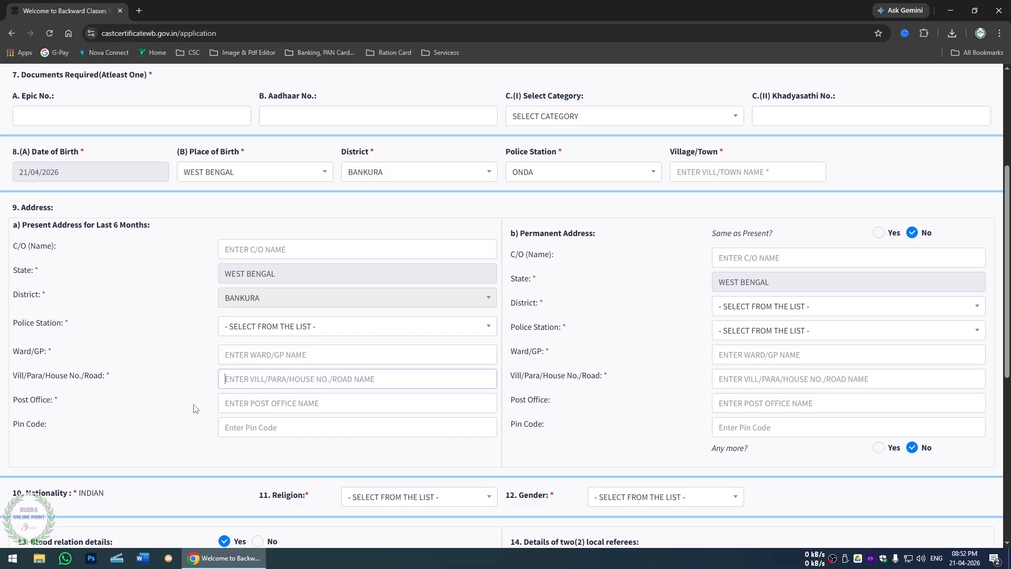
{"action": "left_click", "coordinate": [276, 409]}
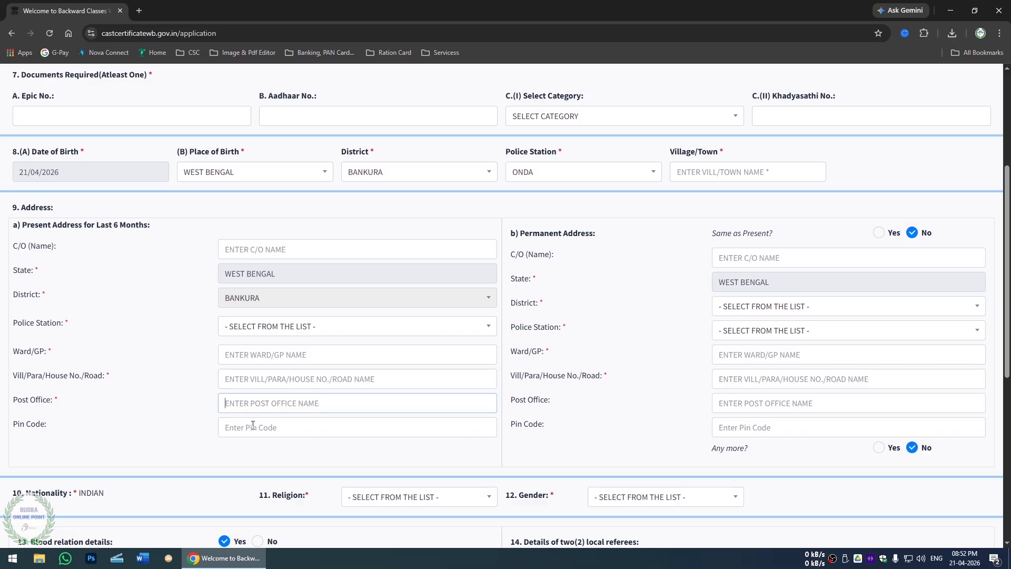
{"action": "left_click", "coordinate": [286, 435]}
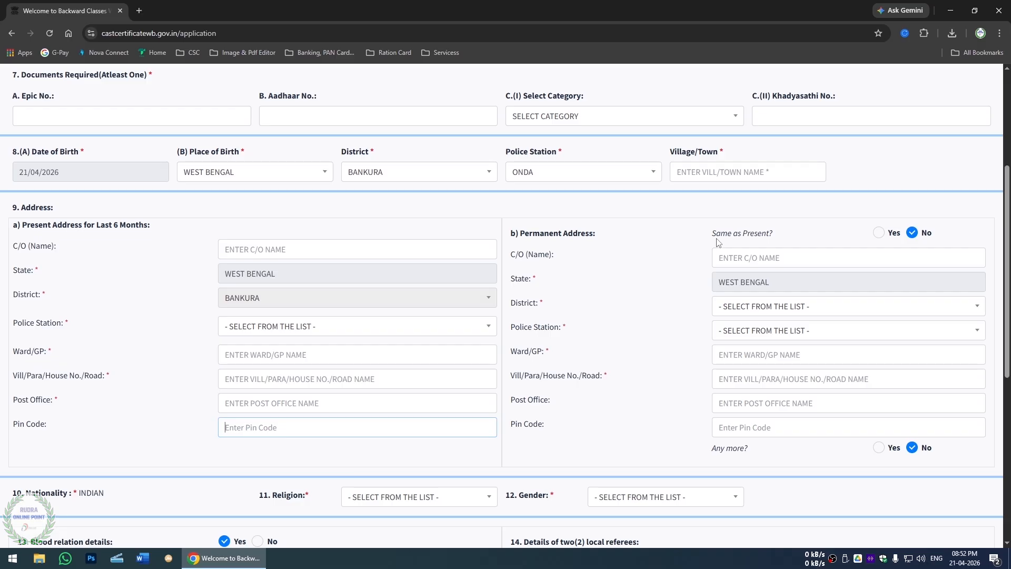
Step: Mark the permanent address as same as present, and set the religion to HINDUISM and gender to MALE
{"action": "left_click", "coordinate": [879, 234]}
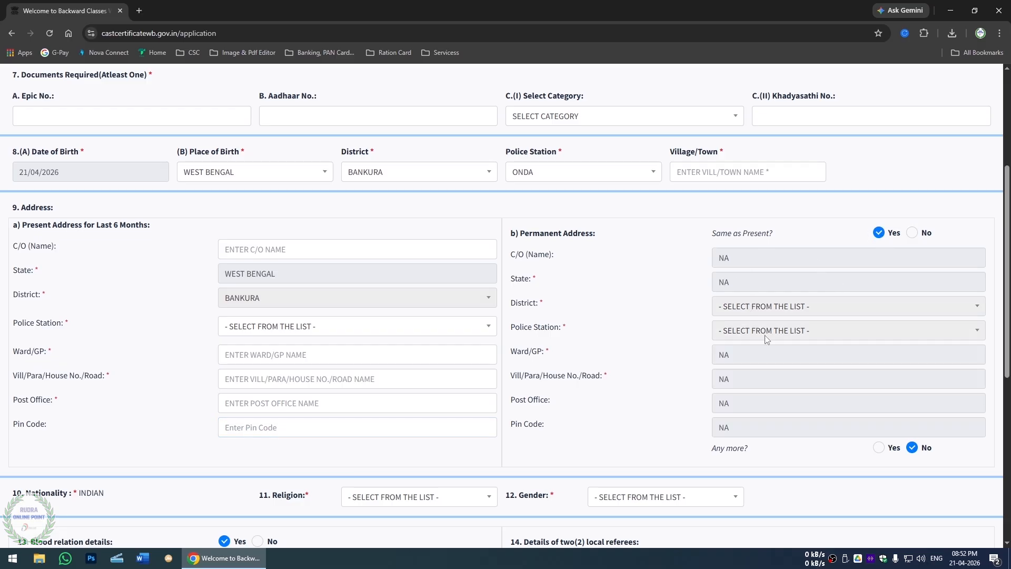
{"action": "scroll", "coordinate": [711, 343], "scroll_direction": "down", "scroll_amount": 5}
{"action": "left_click", "coordinate": [381, 233]}
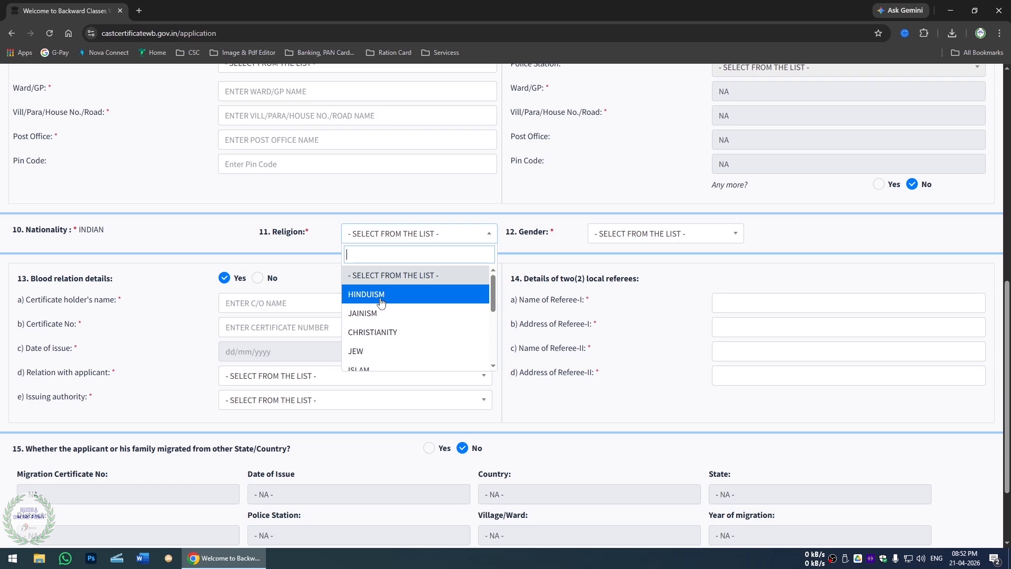
{"action": "left_click", "coordinate": [381, 295]}
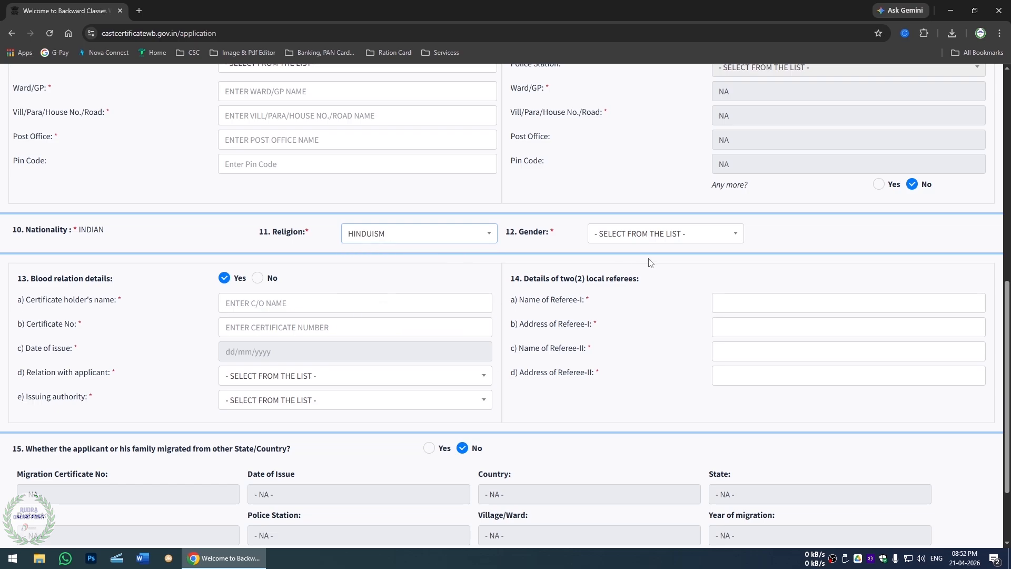
{"action": "left_click", "coordinate": [651, 237]}
{"action": "left_click", "coordinate": [635, 292]}
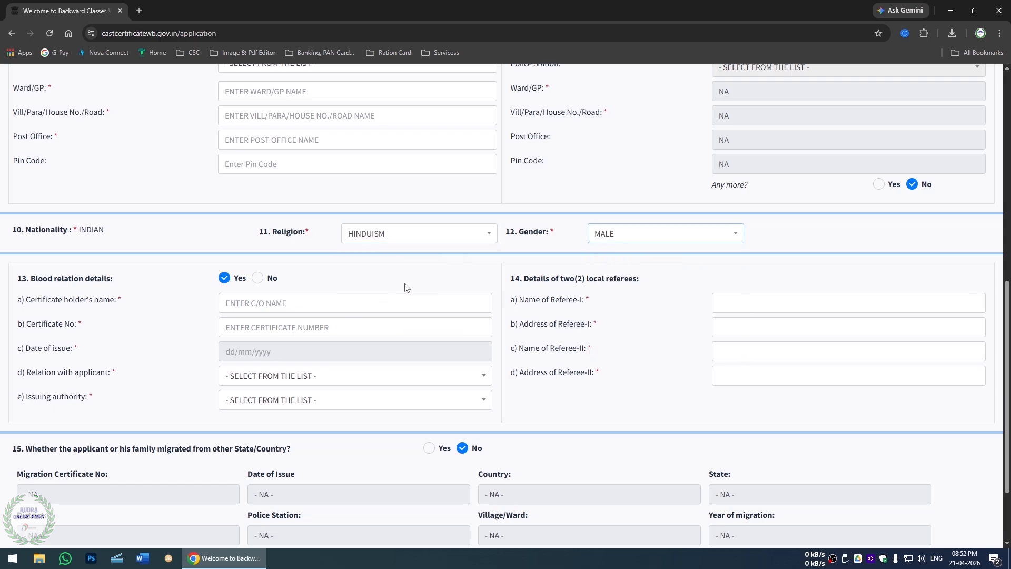
Step: Examine the blood relation section with its Yes and No options and the certificate holder's name, certificate number and issue date fields
{"action": "scroll", "coordinate": [295, 287], "scroll_direction": "down", "scroll_amount": 1}
{"action": "left_click_drag", "start_coordinate": [30, 226], "coordinate": [114, 237]}
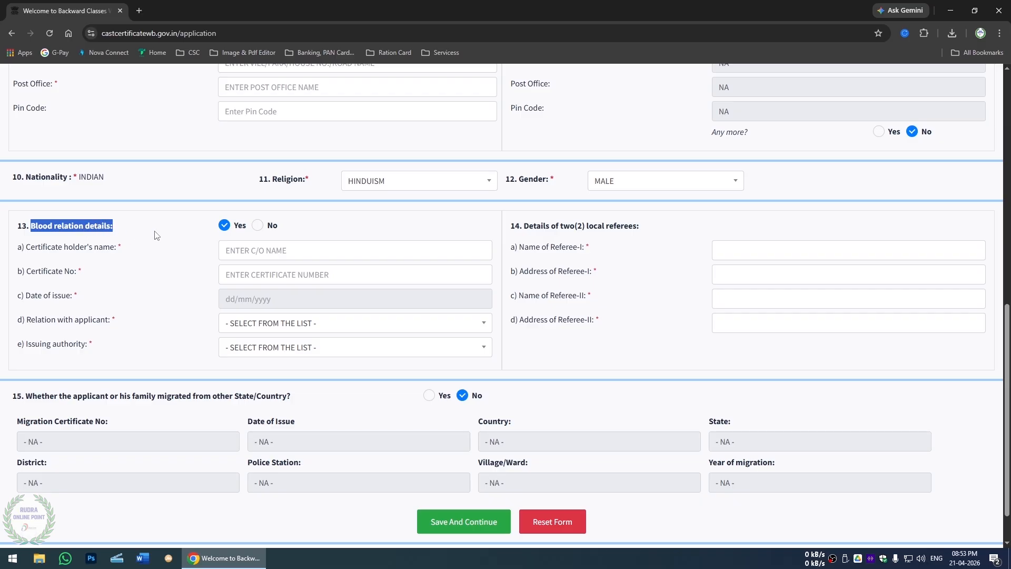
{"action": "left_click", "coordinate": [169, 236]}
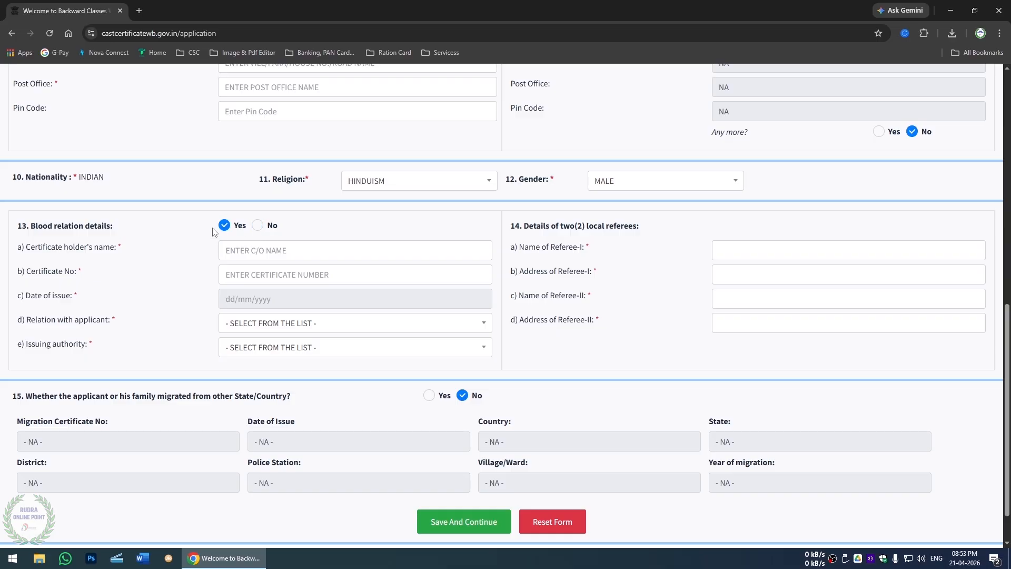
{"action": "left_click", "coordinate": [257, 225]}
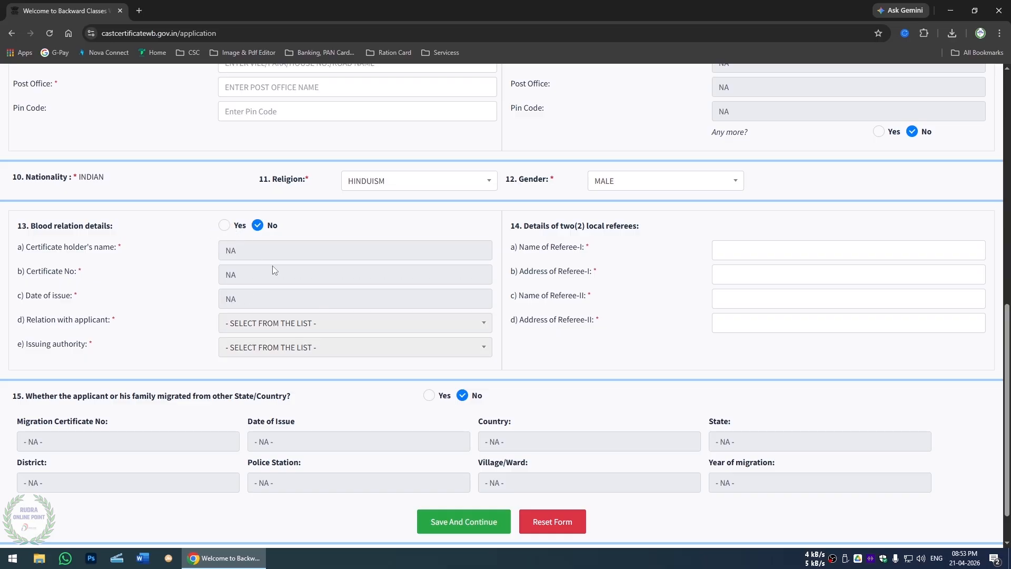
{"action": "left_click", "coordinate": [230, 230]}
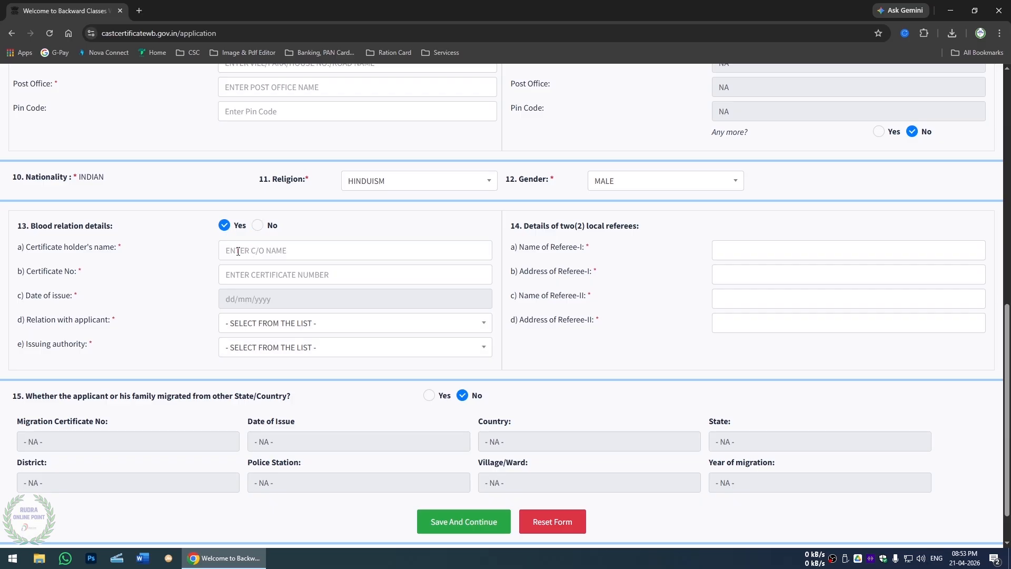
{"action": "left_click", "coordinate": [237, 252]}
{"action": "left_click", "coordinate": [258, 281]}
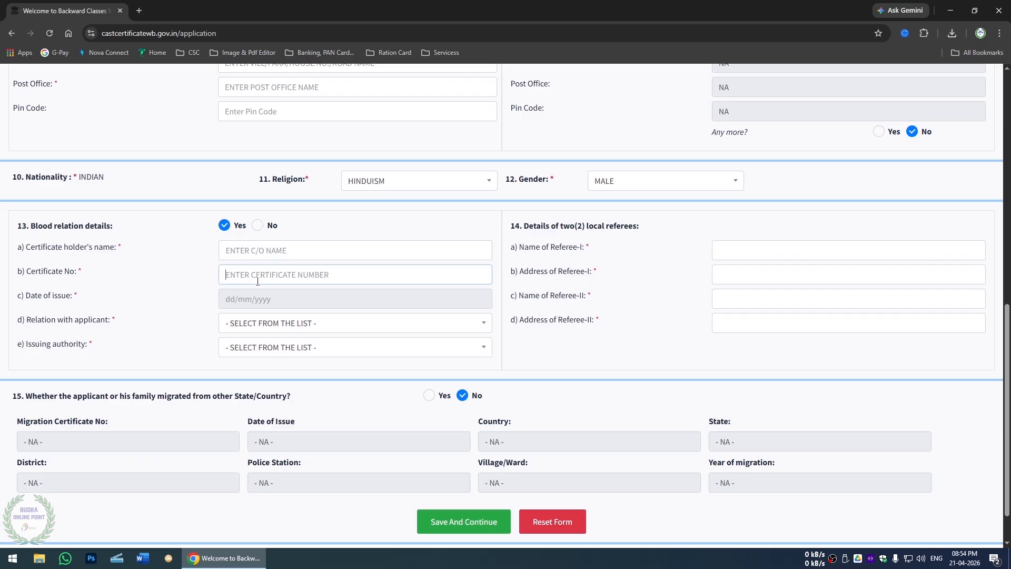
{"action": "left_click", "coordinate": [254, 301]}
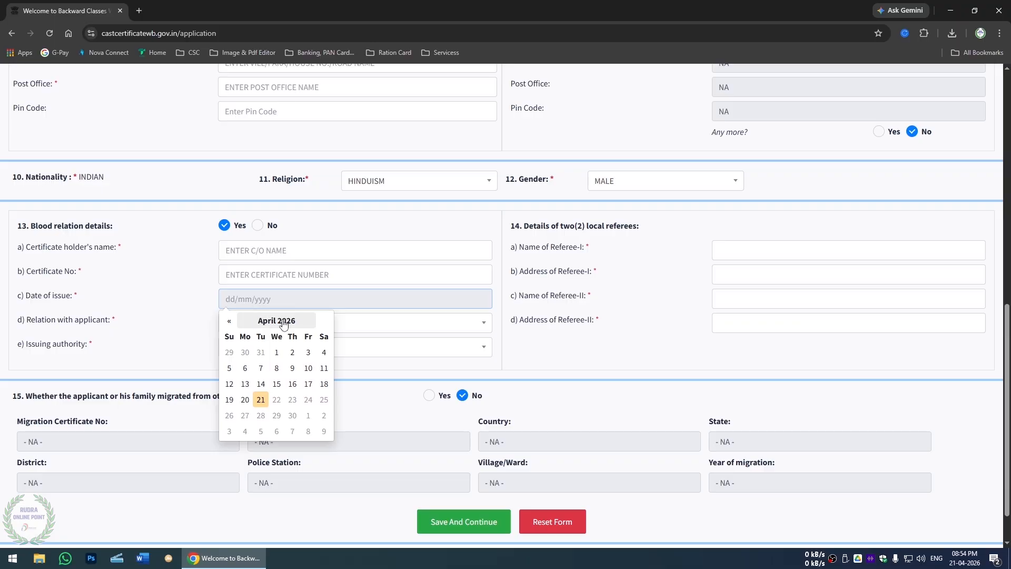
Step: Set the blood relation's relation with the applicant to FATHER and the certificate's issuing authority to BANKURA
{"action": "left_click", "coordinate": [259, 329]}
{"action": "left_click", "coordinate": [260, 329]}
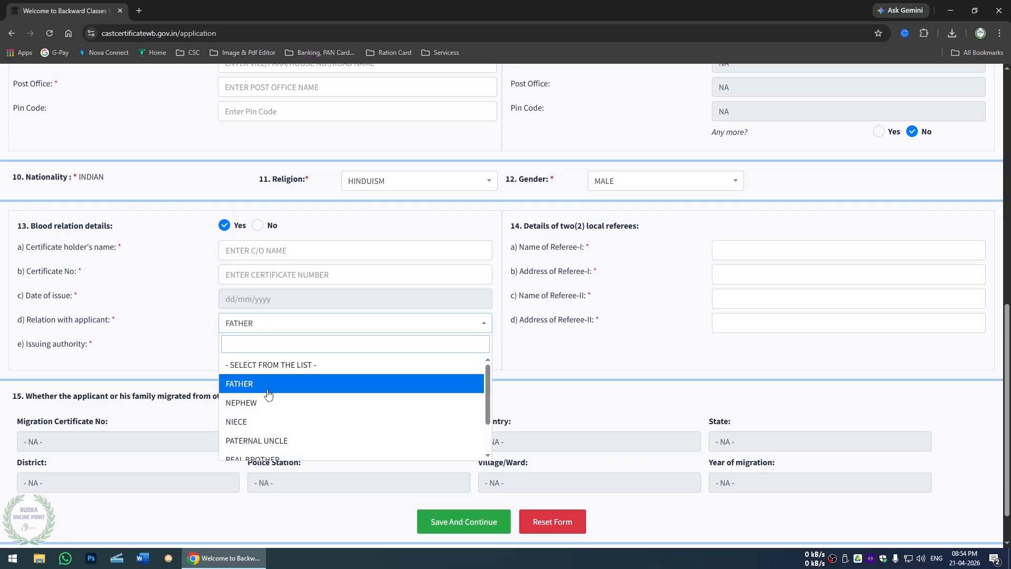
{"action": "left_click", "coordinate": [266, 390]}
{"action": "left_click", "coordinate": [264, 348]}
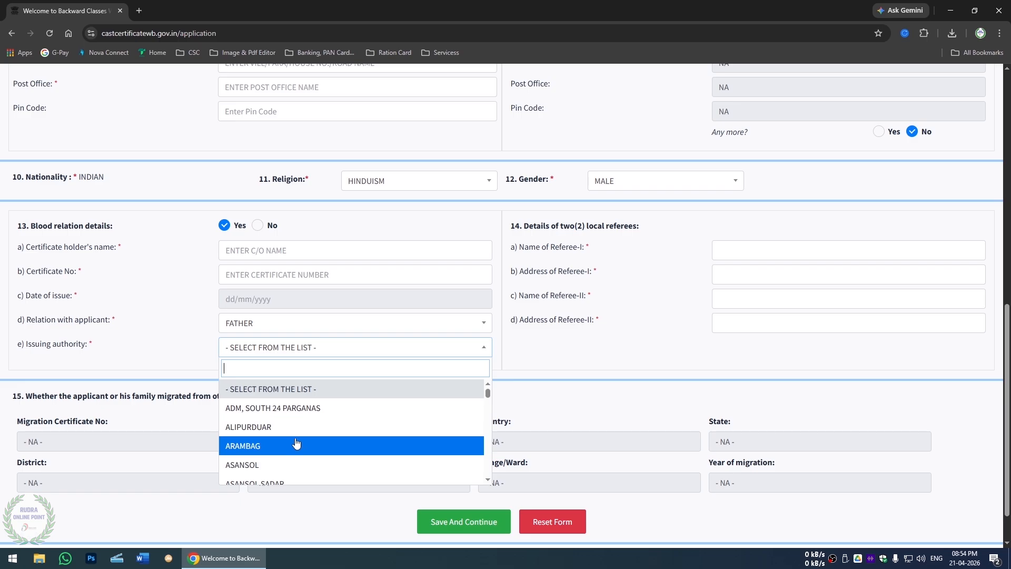
{"action": "scroll", "coordinate": [289, 443], "scroll_direction": "down", "scroll_amount": 1}
{"action": "left_click", "coordinate": [279, 466]}
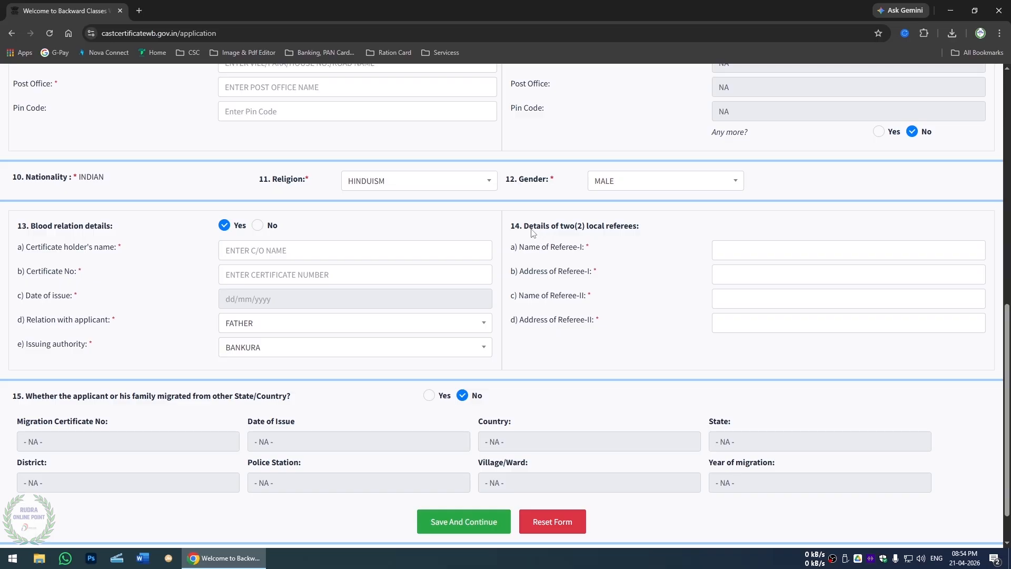
Step: Examine the name and address fields for the two local referees
{"action": "left_click_drag", "start_coordinate": [530, 232], "coordinate": [632, 239]}
{"action": "left_click", "coordinate": [632, 238]}
{"action": "left_click", "coordinate": [743, 253]}
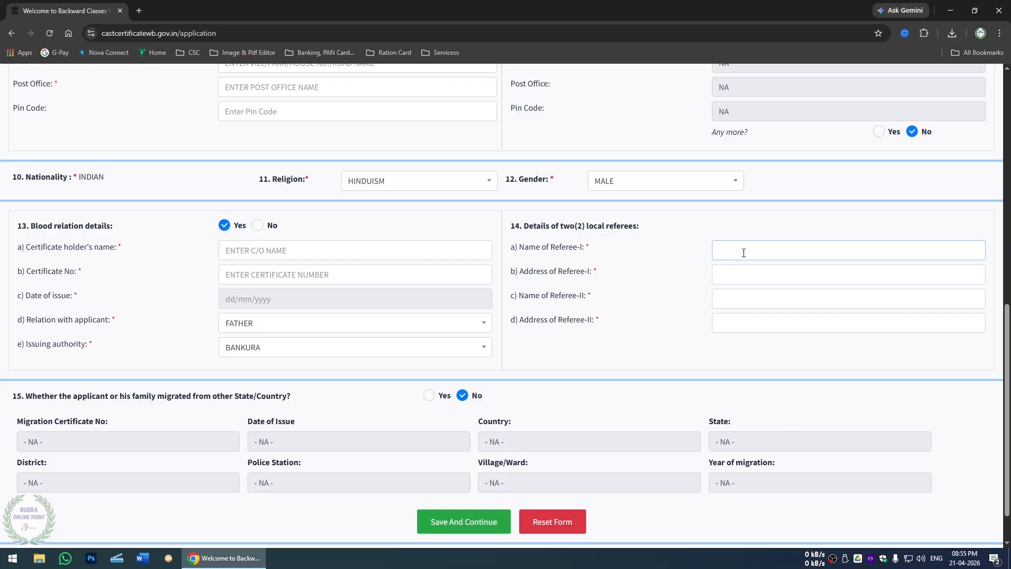
{"action": "left_click", "coordinate": [739, 274]}
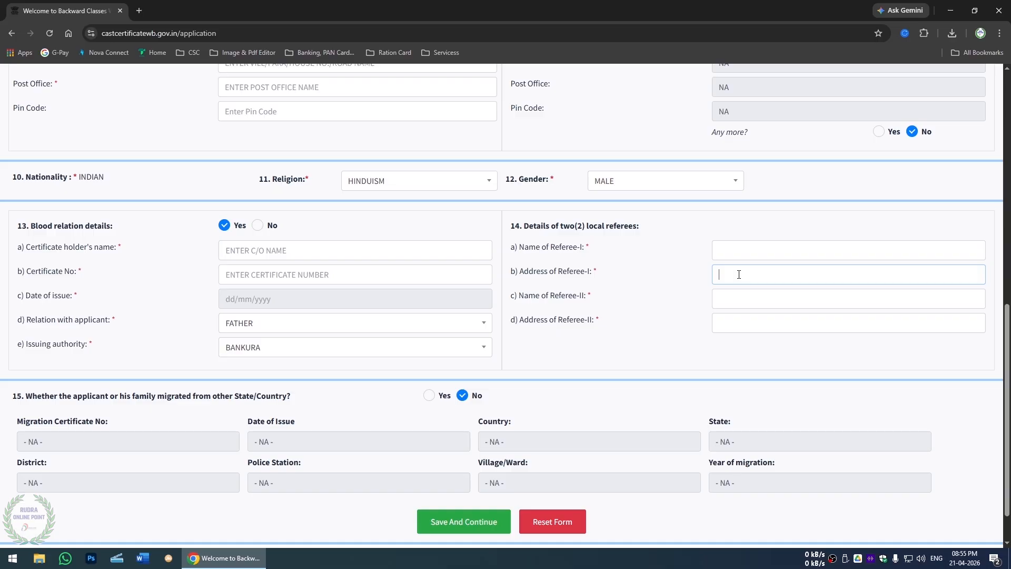
{"action": "left_click", "coordinate": [740, 305]}
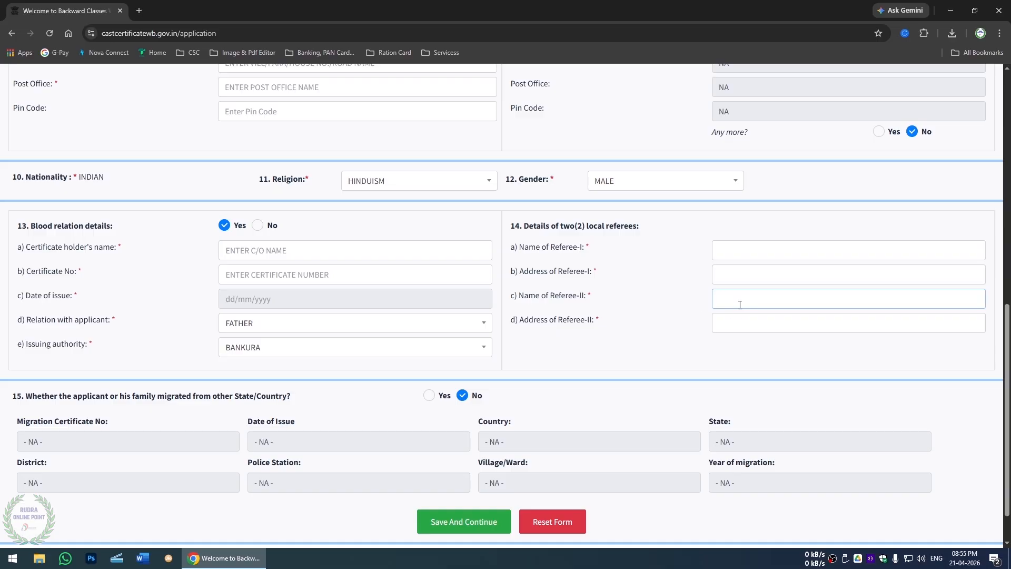
{"action": "left_click", "coordinate": [735, 323]}
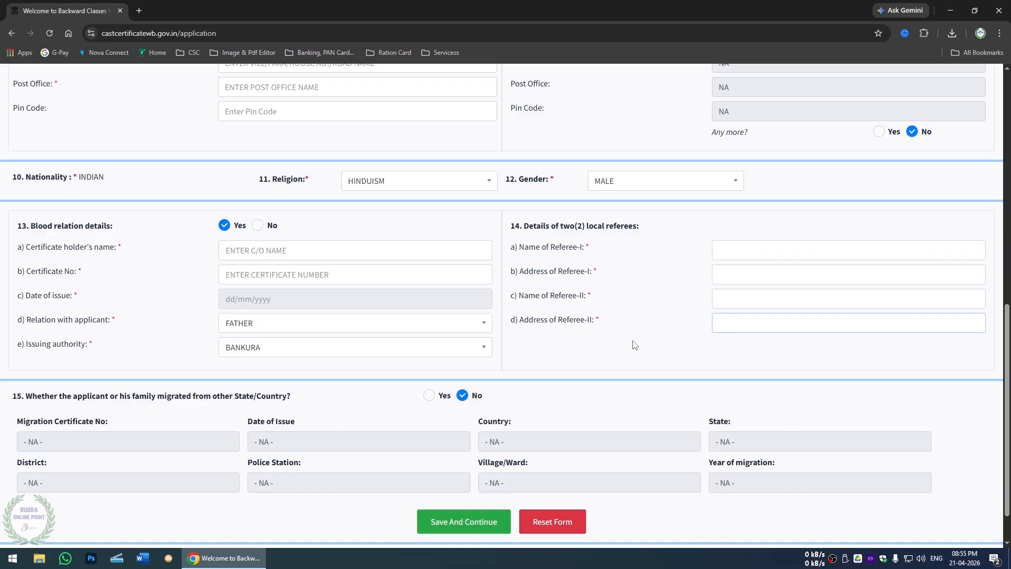
Step: Save the application form and continue to the applicant's document upload page
{"action": "scroll", "coordinate": [579, 389], "scroll_direction": "down", "scroll_amount": 1}
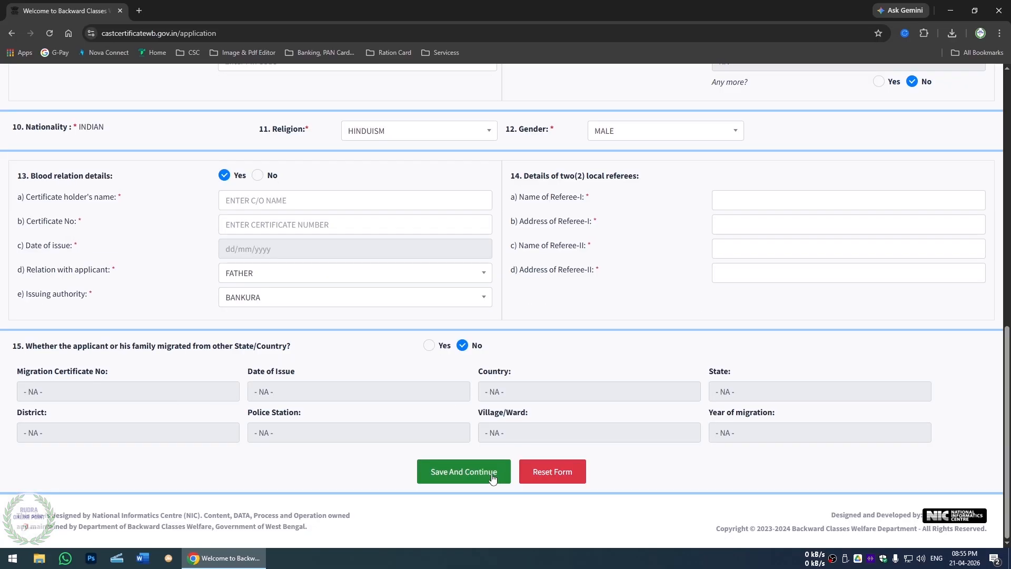
{"action": "left_click", "coordinate": [450, 483]}
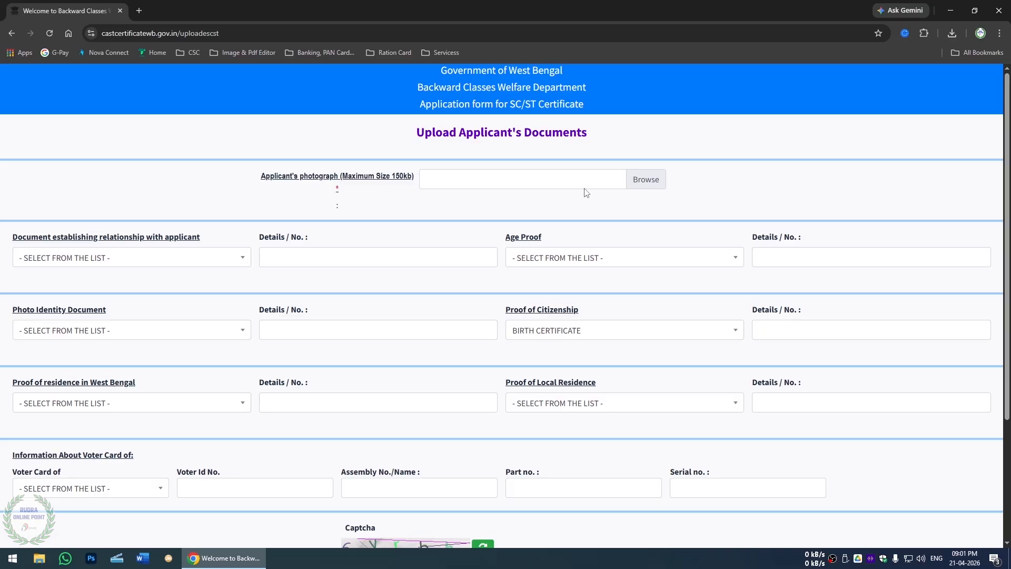
Step: Attach the Caste Certificate JPG file from Downloads as the applicant's photograph
{"action": "left_click", "coordinate": [623, 189]}
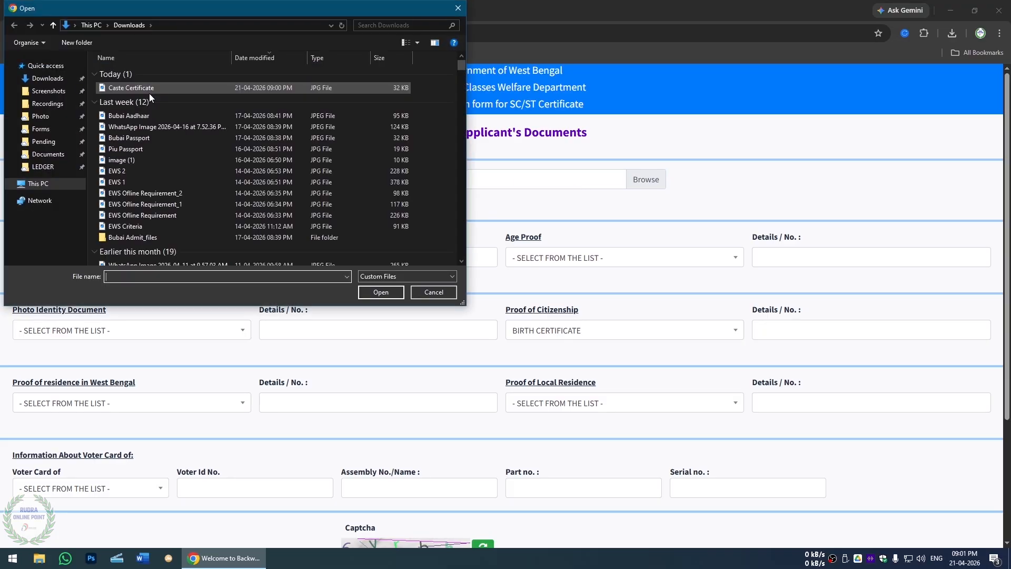
{"action": "left_click", "coordinate": [150, 91]}
{"action": "left_click", "coordinate": [374, 292]}
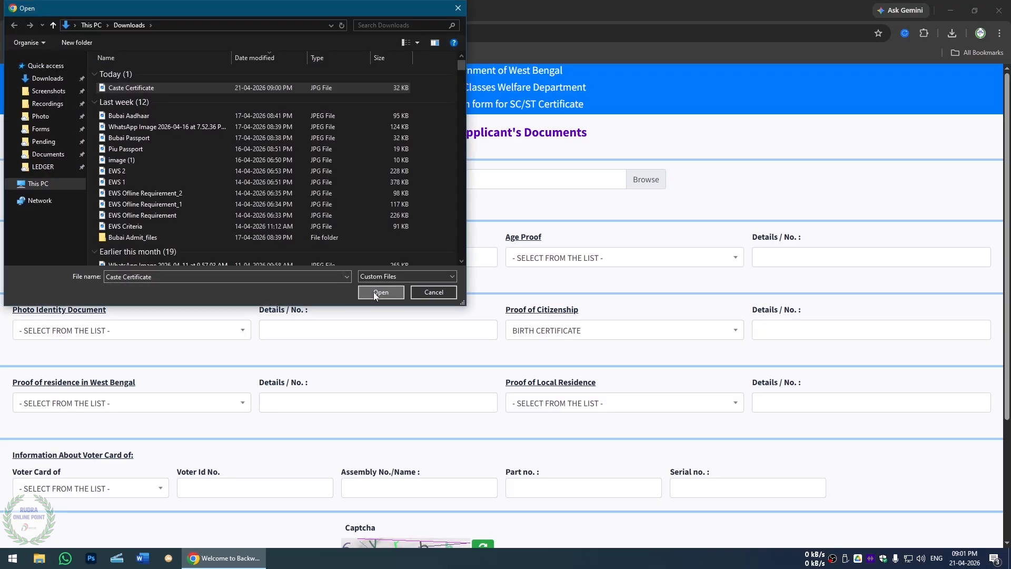
Step: Fill in the captcha and submit the caste certificate application
{"action": "scroll", "coordinate": [474, 379], "scroll_direction": "down", "scroll_amount": 3}
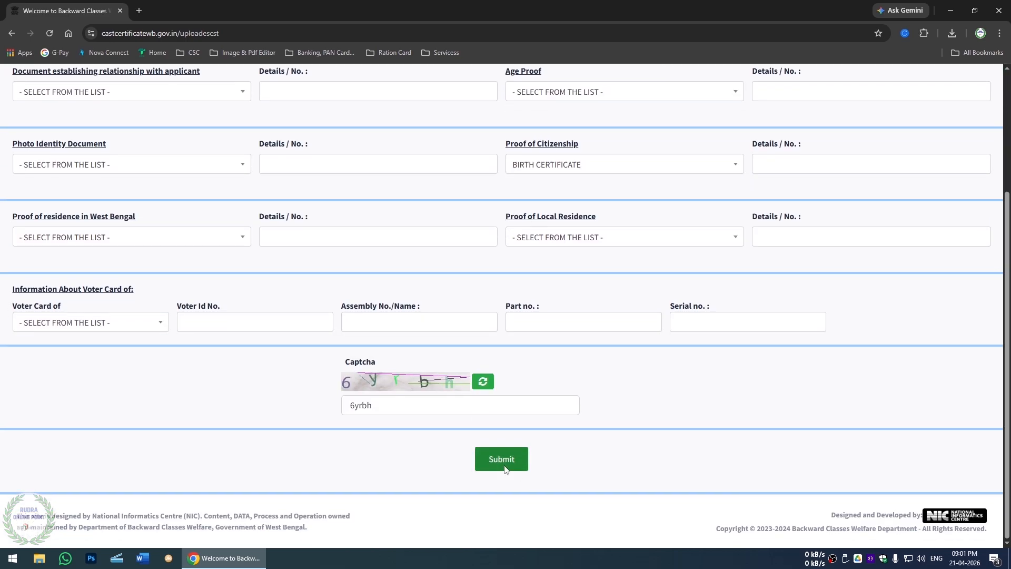
{"action": "left_click", "coordinate": [503, 467]}
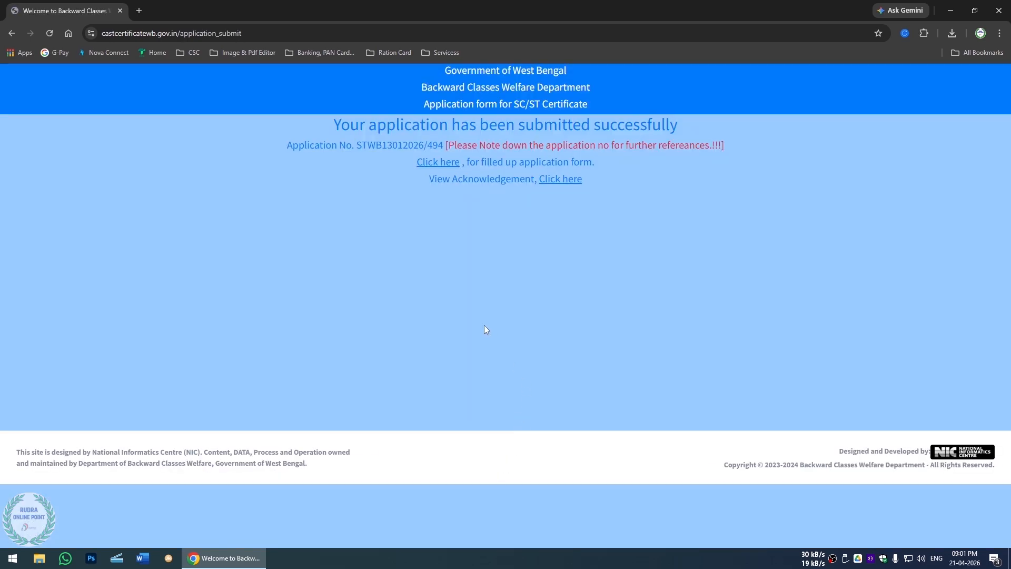
Step: Open the filled-up application form and view the acknowledgement slip of the submitted application
{"action": "left_click", "coordinate": [449, 163]}
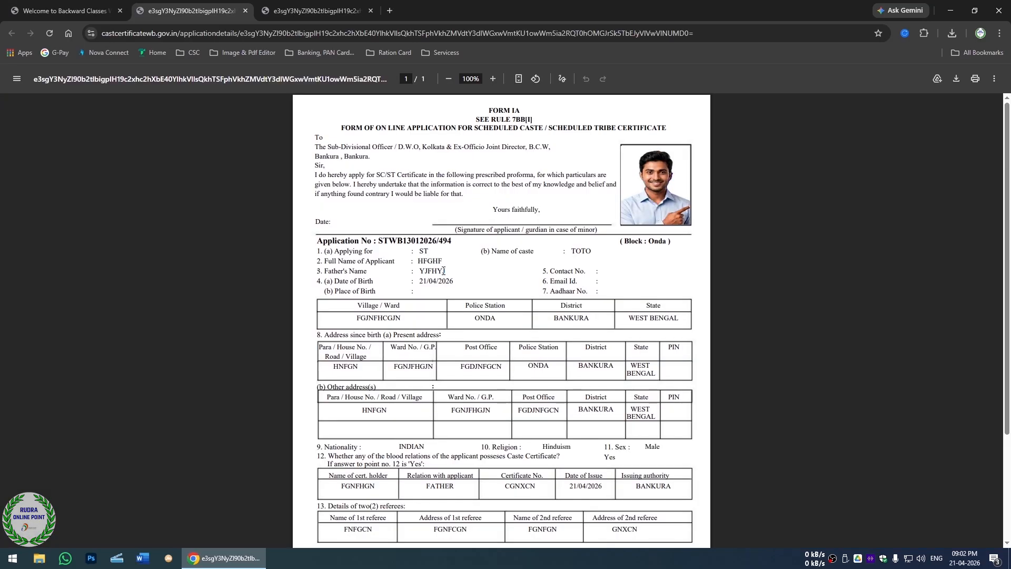
{"action": "key", "text": "ctrl+Tab"}
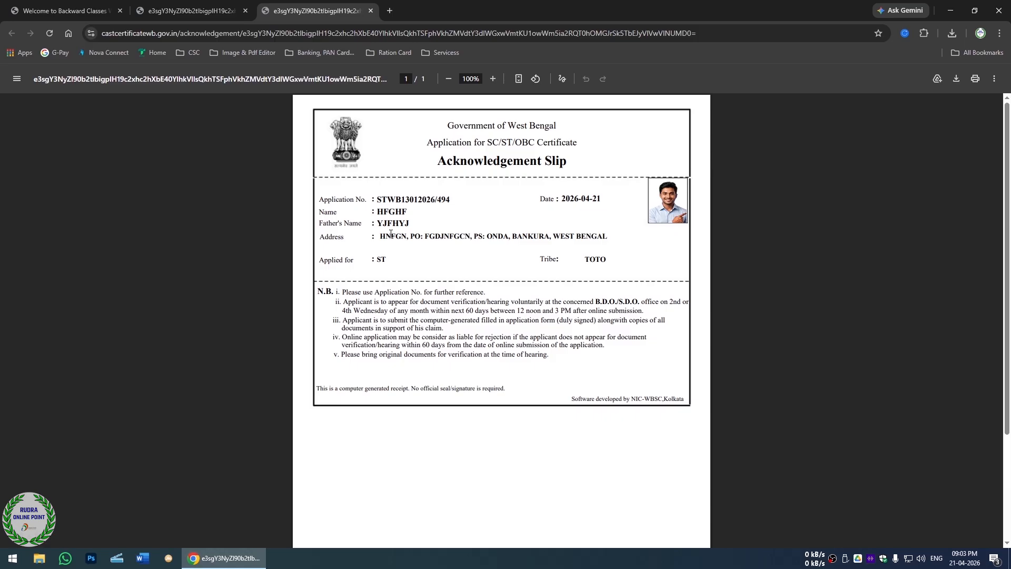